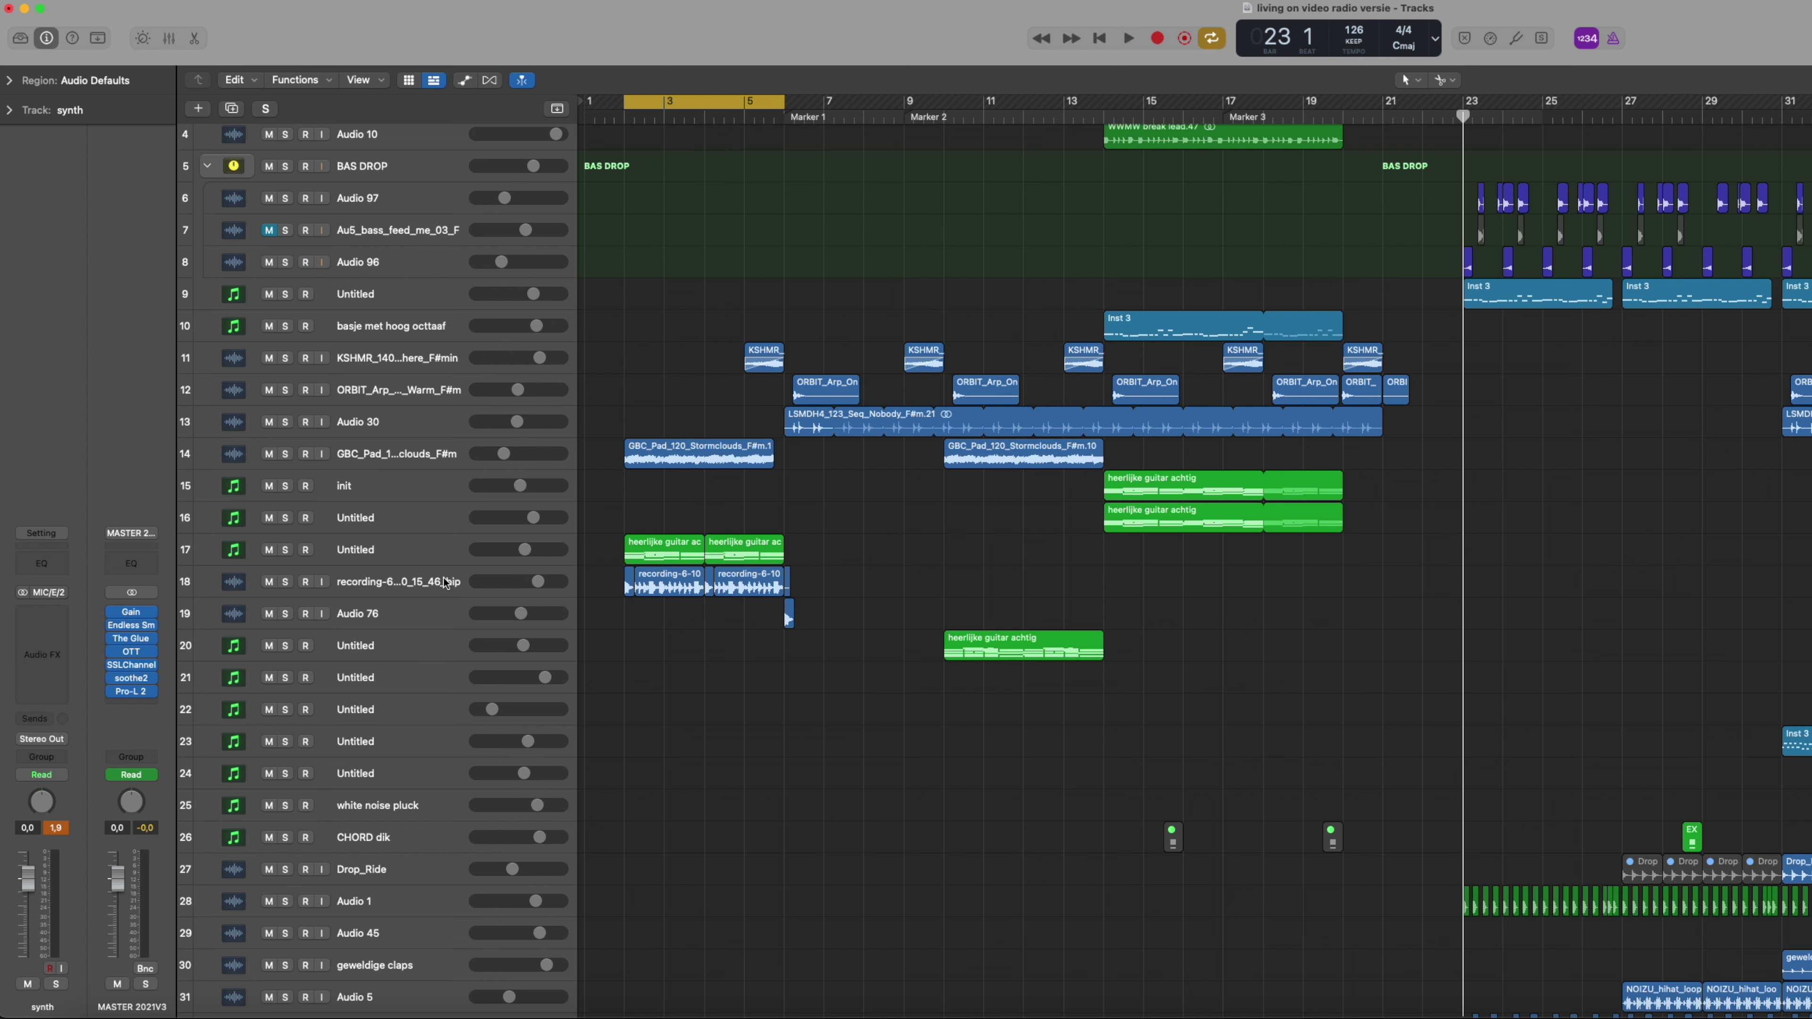
Step: Select track 18 (recording-6-10) and solo it so only its regions play
{"action": "left_click", "coordinate": [398, 581]}
{"action": "left_click", "coordinate": [285, 582]}
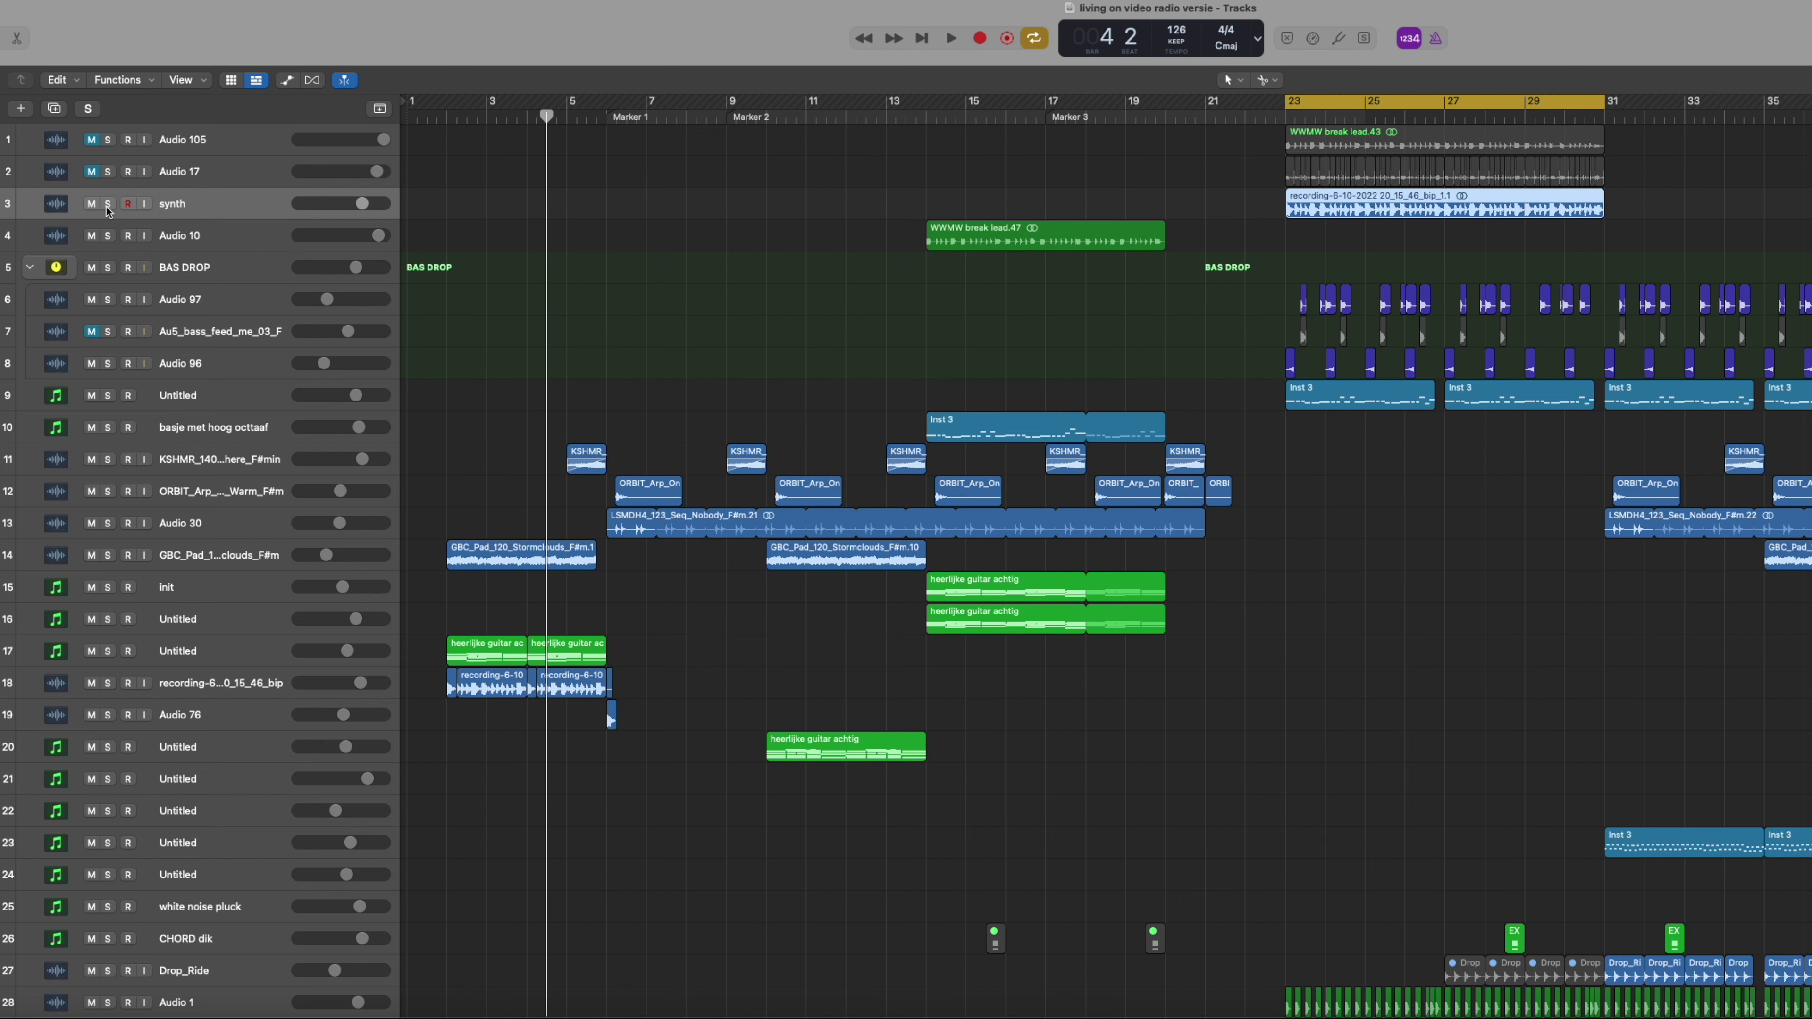
Step: Solo track 3 'synth' and play from the cycle start at bar 23
{"action": "left_click", "coordinate": [108, 204]}
{"action": "key", "text": "space"}
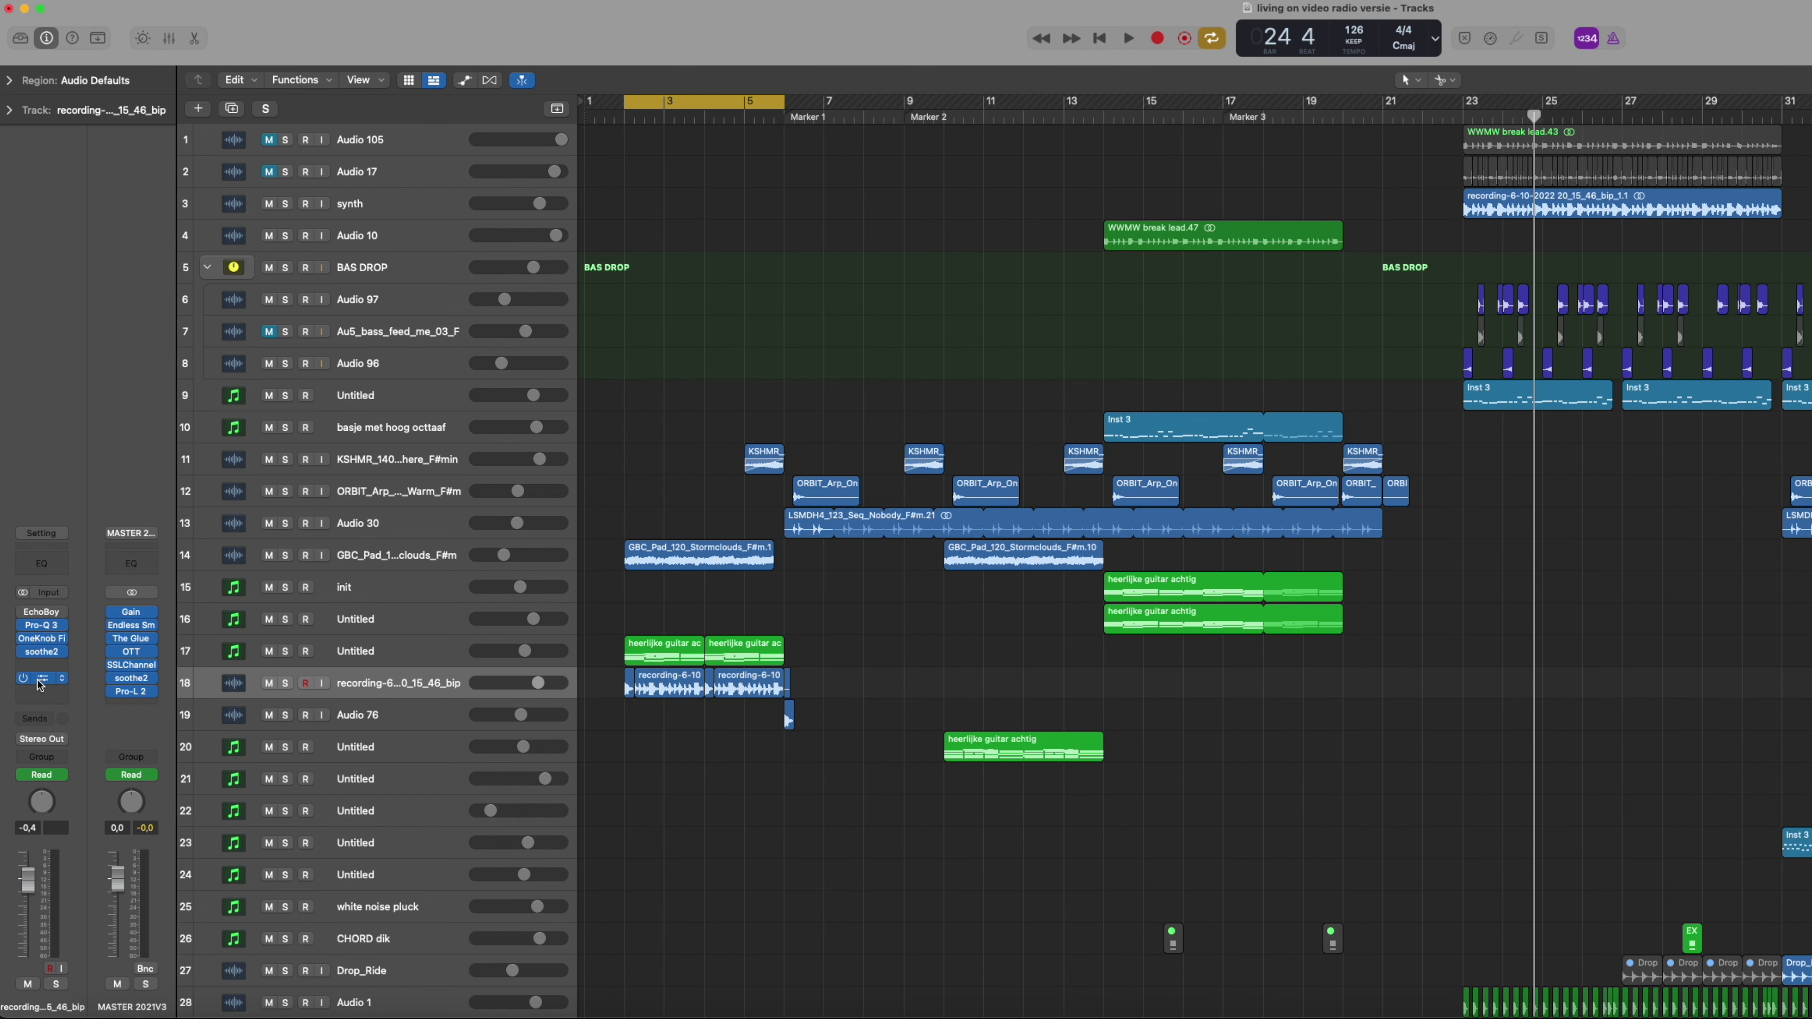
Step: Add ValhallaVintageVerb (Concert Hall, 11.8% mix, 4.00 s decay) to the recording track's Audio FX
{"action": "left_click", "coordinate": [41, 683]}
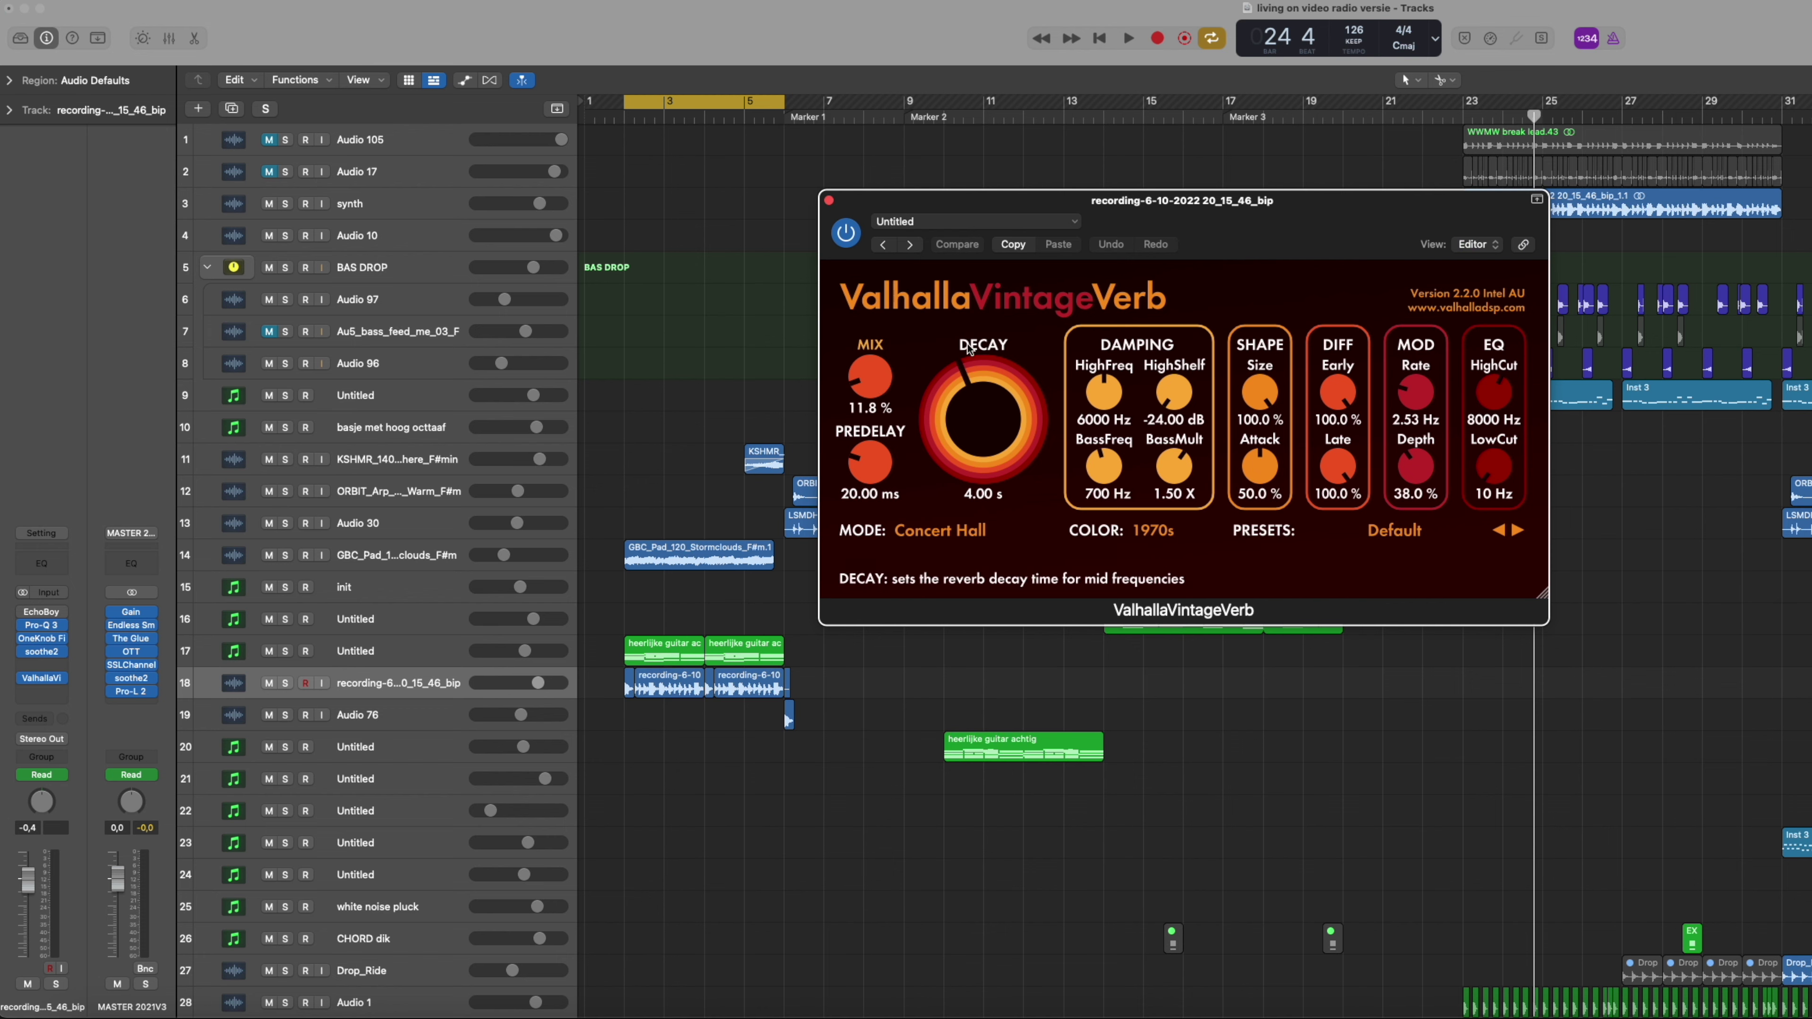
{"action": "left_click", "coordinate": [829, 201]}
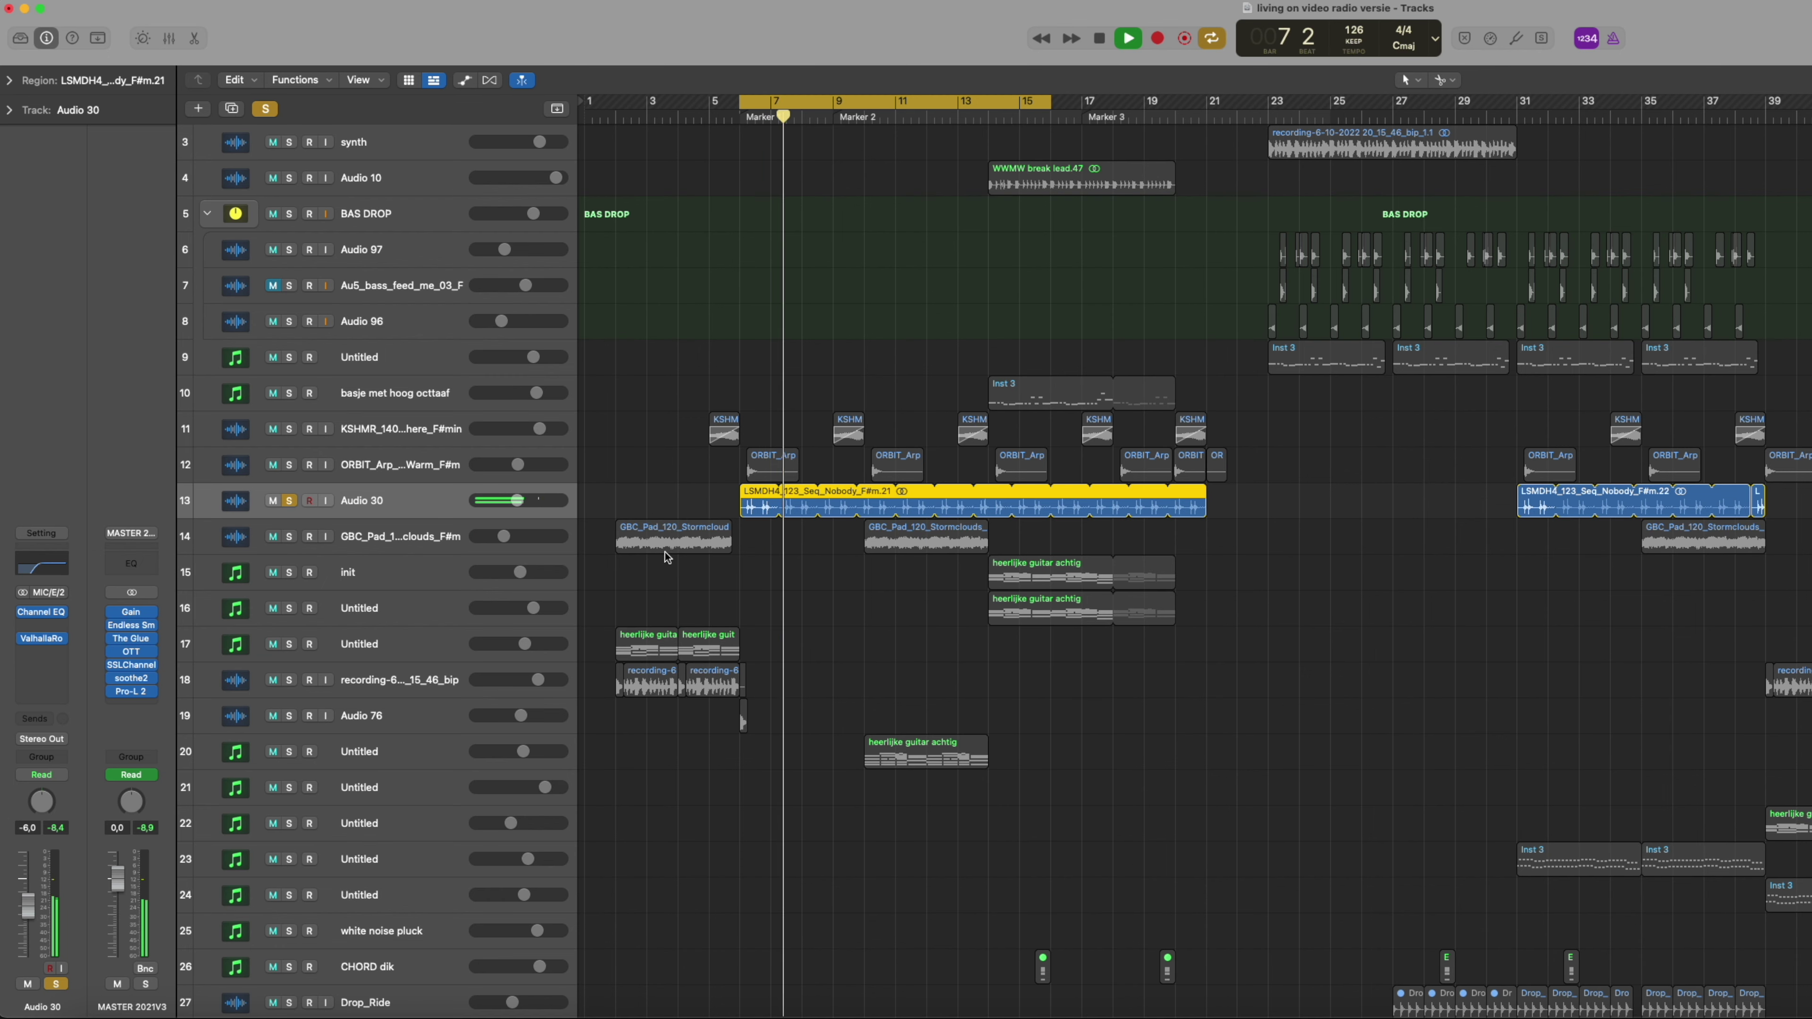
Step: Turn off Solo on track 13 'Audio 30' to hear the full arrangement
{"action": "left_click", "coordinate": [289, 501]}
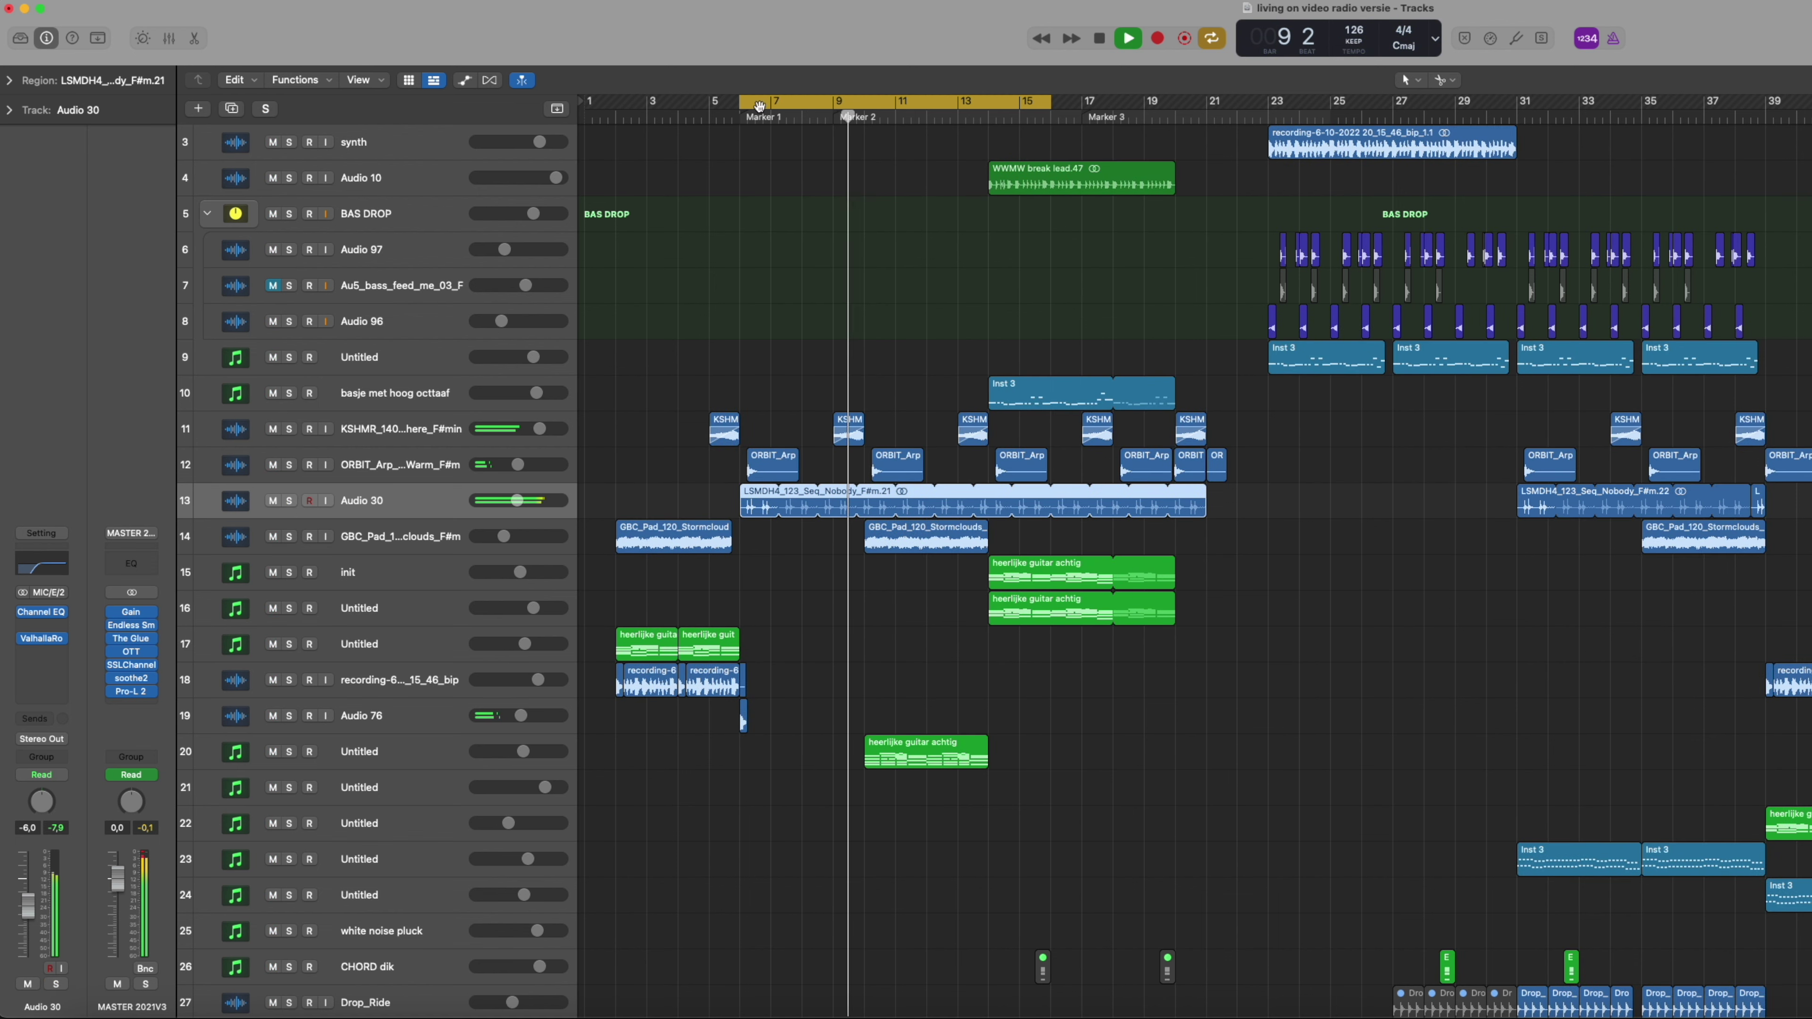
{"action": "scroll", "coordinate": [841, 367], "scroll_direction": "down", "scroll_amount": 2}
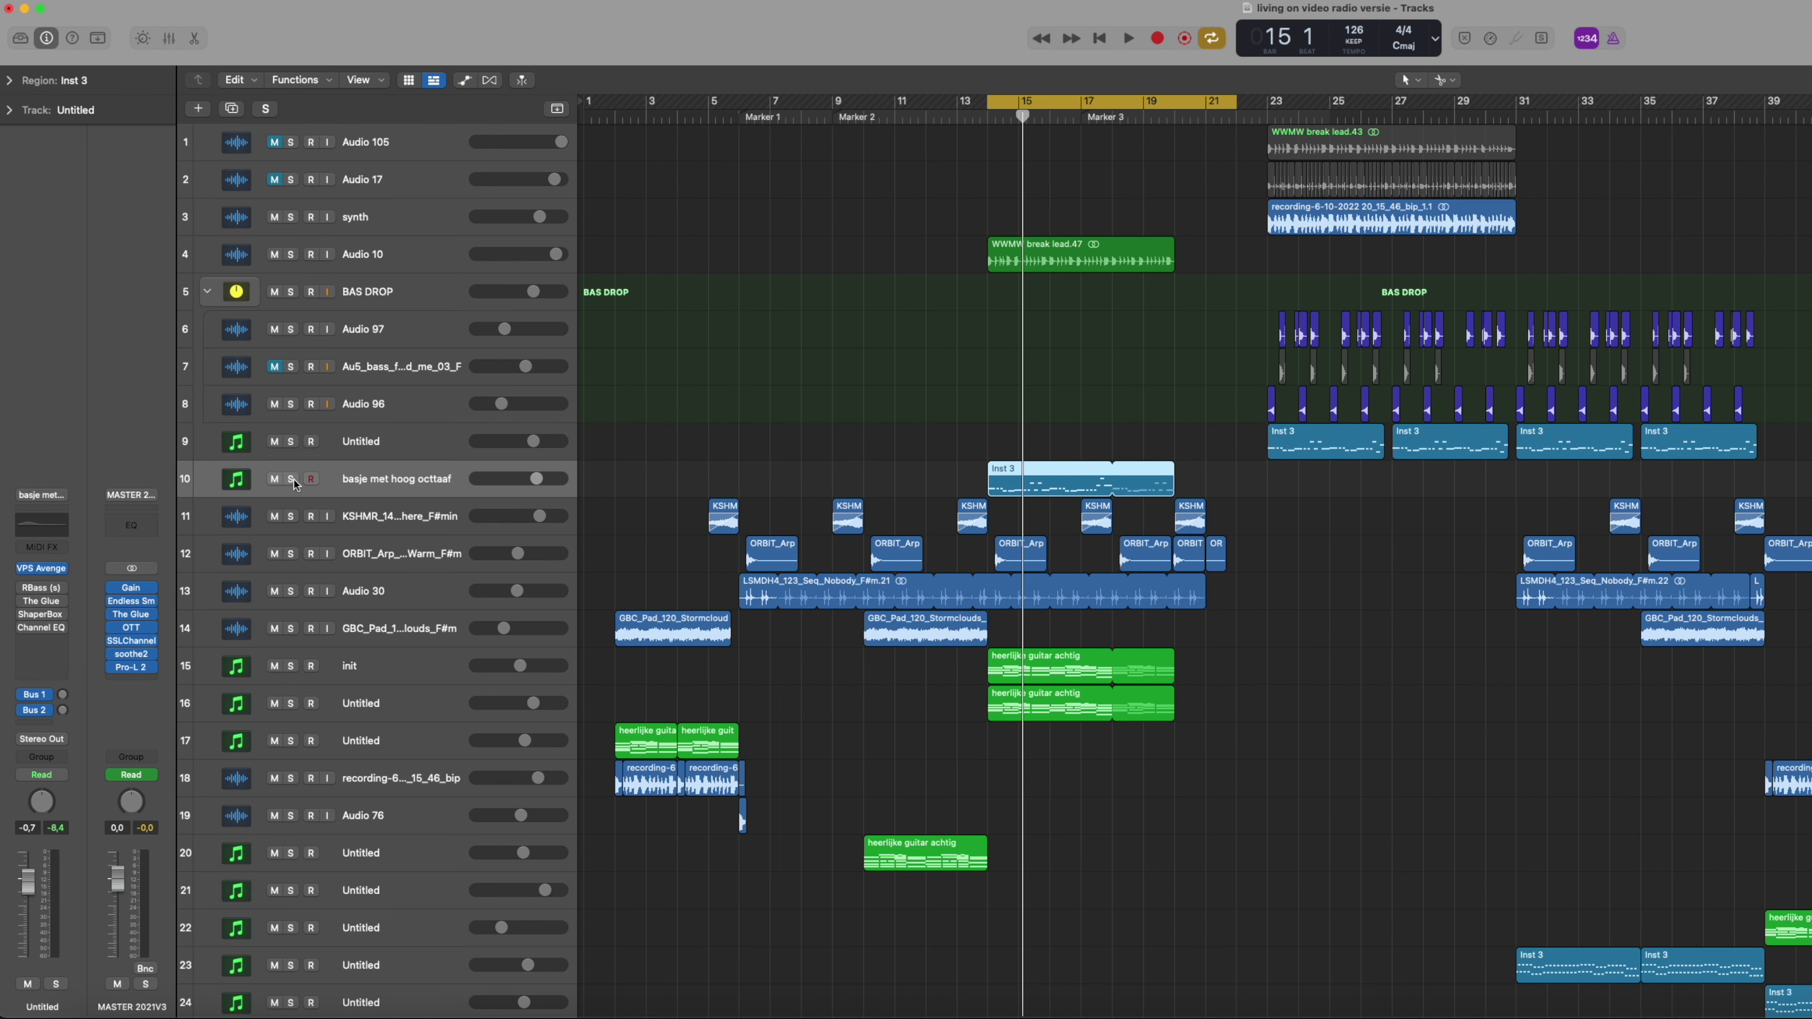
Step: Solo track 10 'basje met hoog octaaf', play from bar 14, and check its VPS Avenger BA Secret preset
{"action": "left_click", "coordinate": [292, 480]}
{"action": "key", "text": "space"}
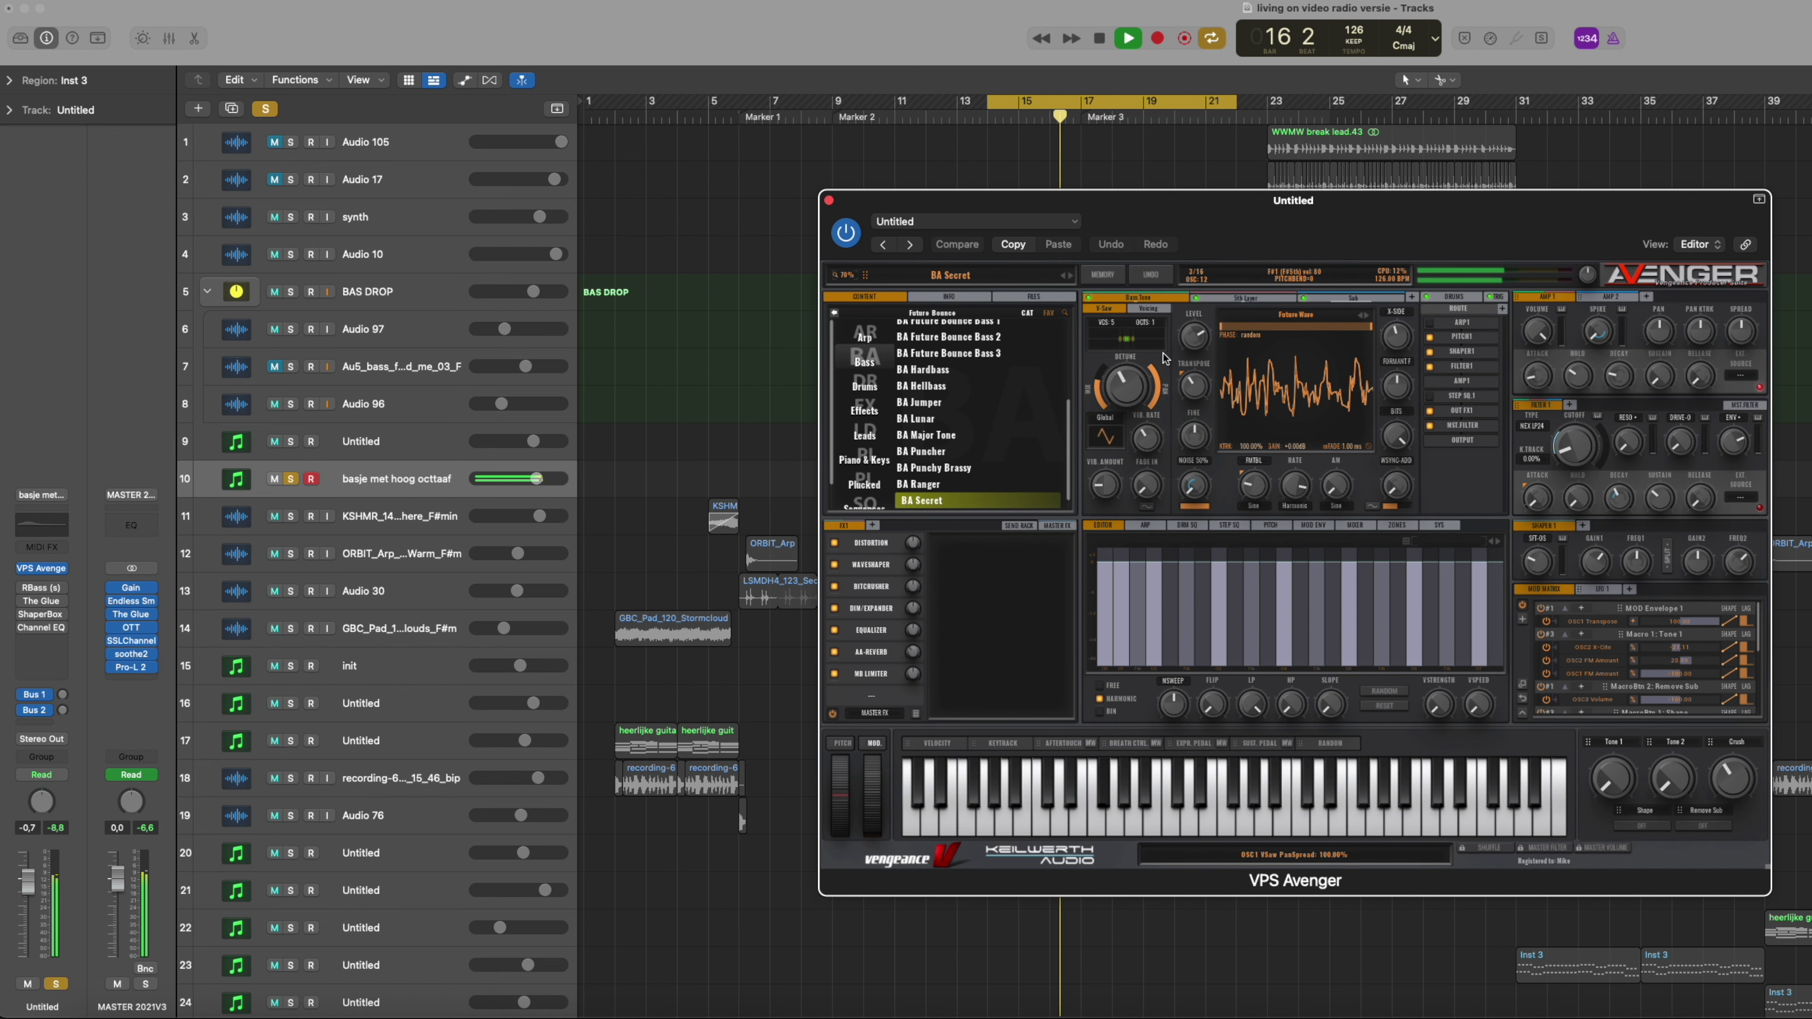
{"action": "left_click", "coordinate": [830, 201]}
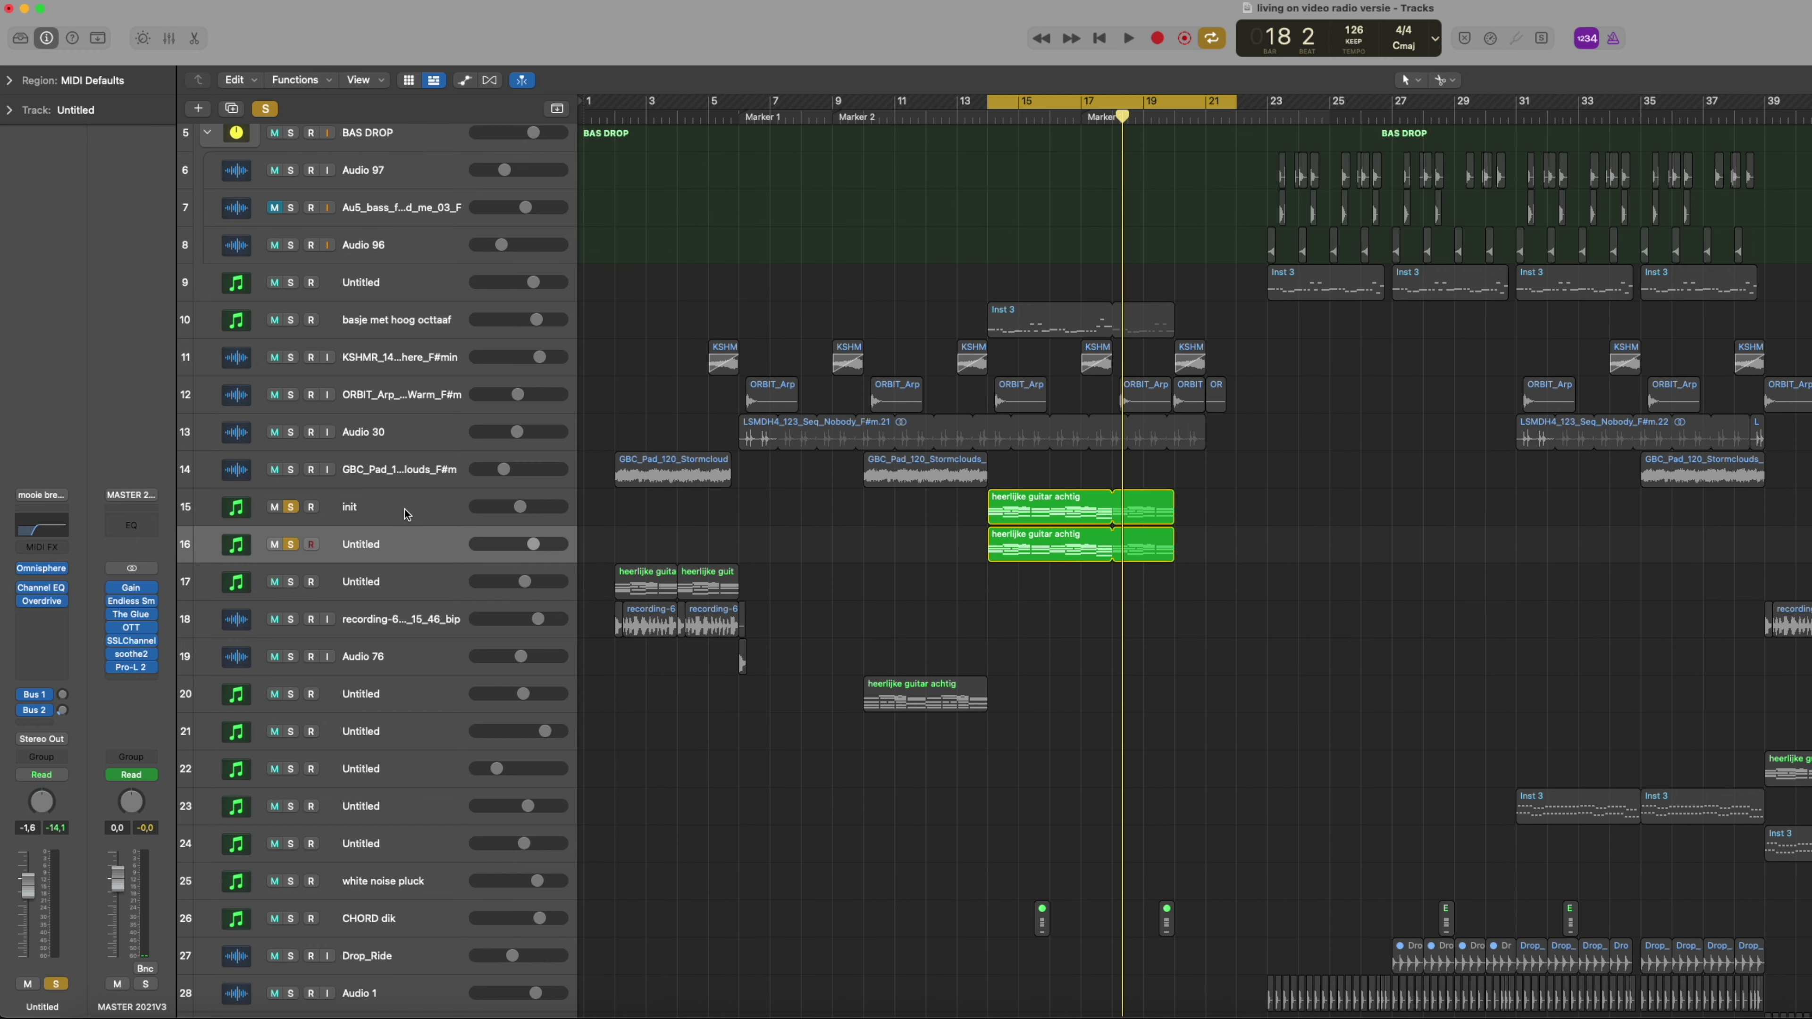
Step: Play guitar track 16 and view its Omnisphere 'Shifted Upright Eighths' patch
{"action": "key", "text": "space"}
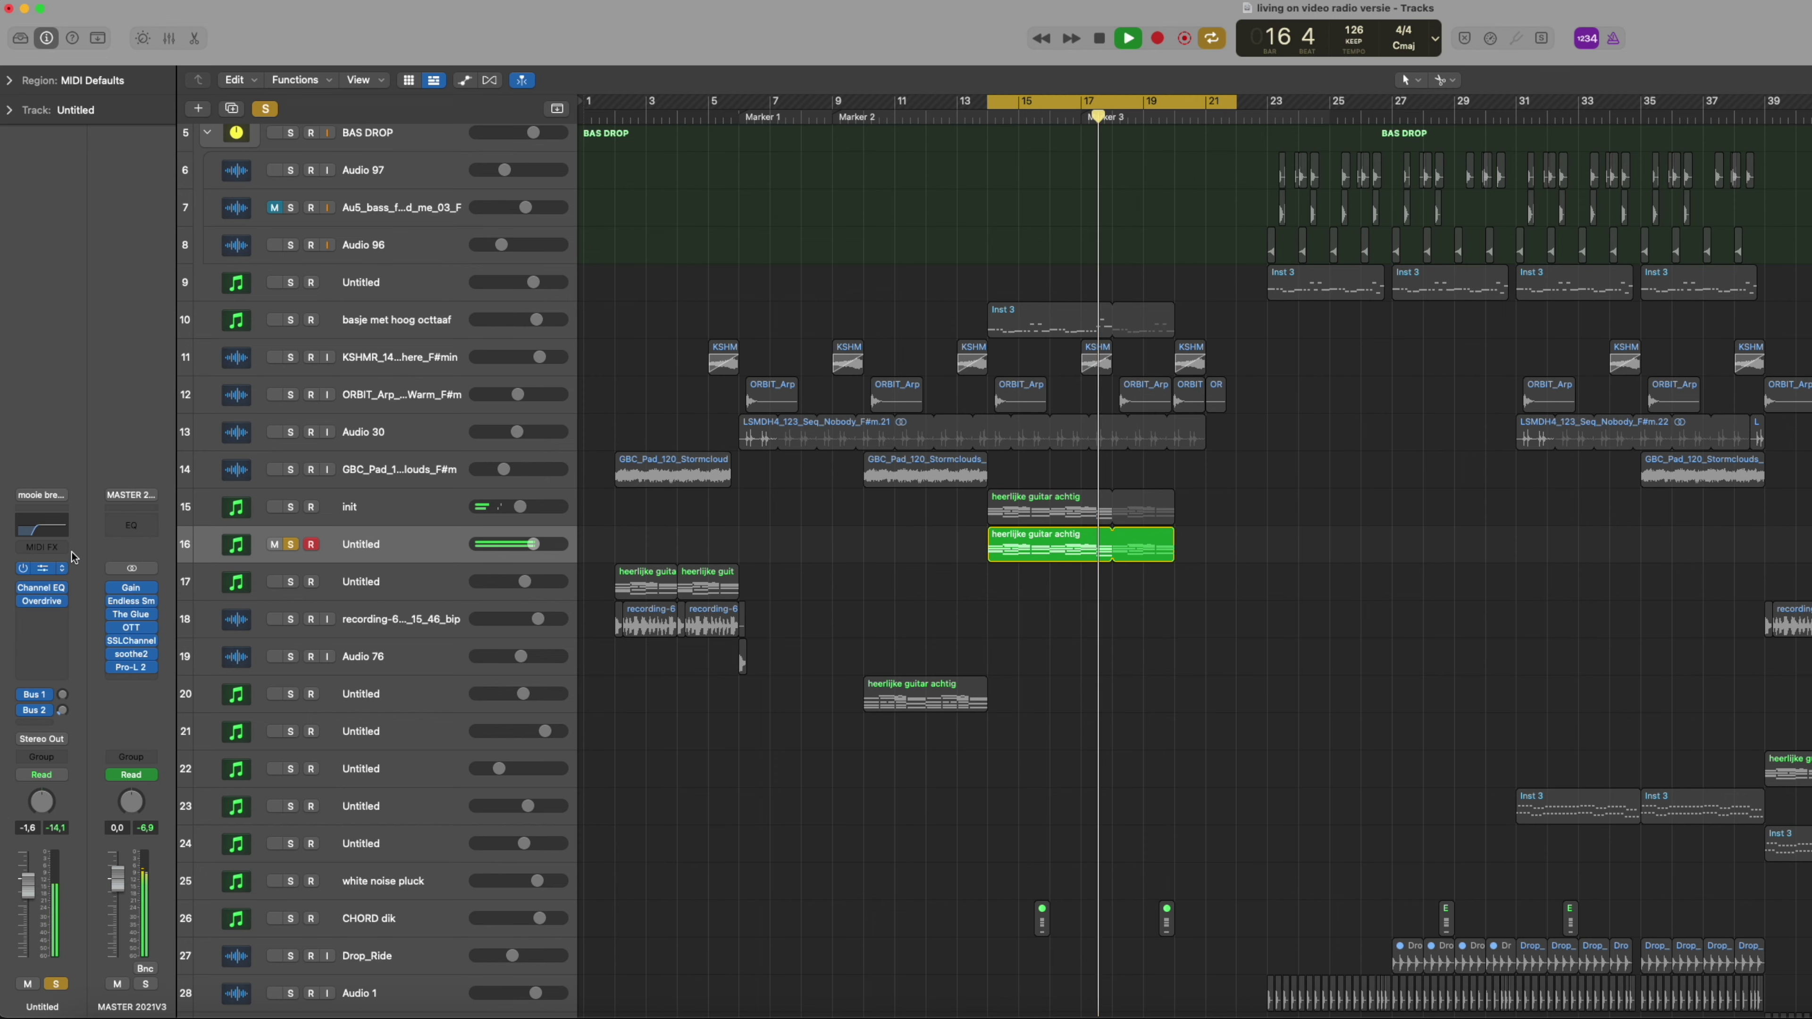
{"action": "left_click", "coordinate": [42, 570]}
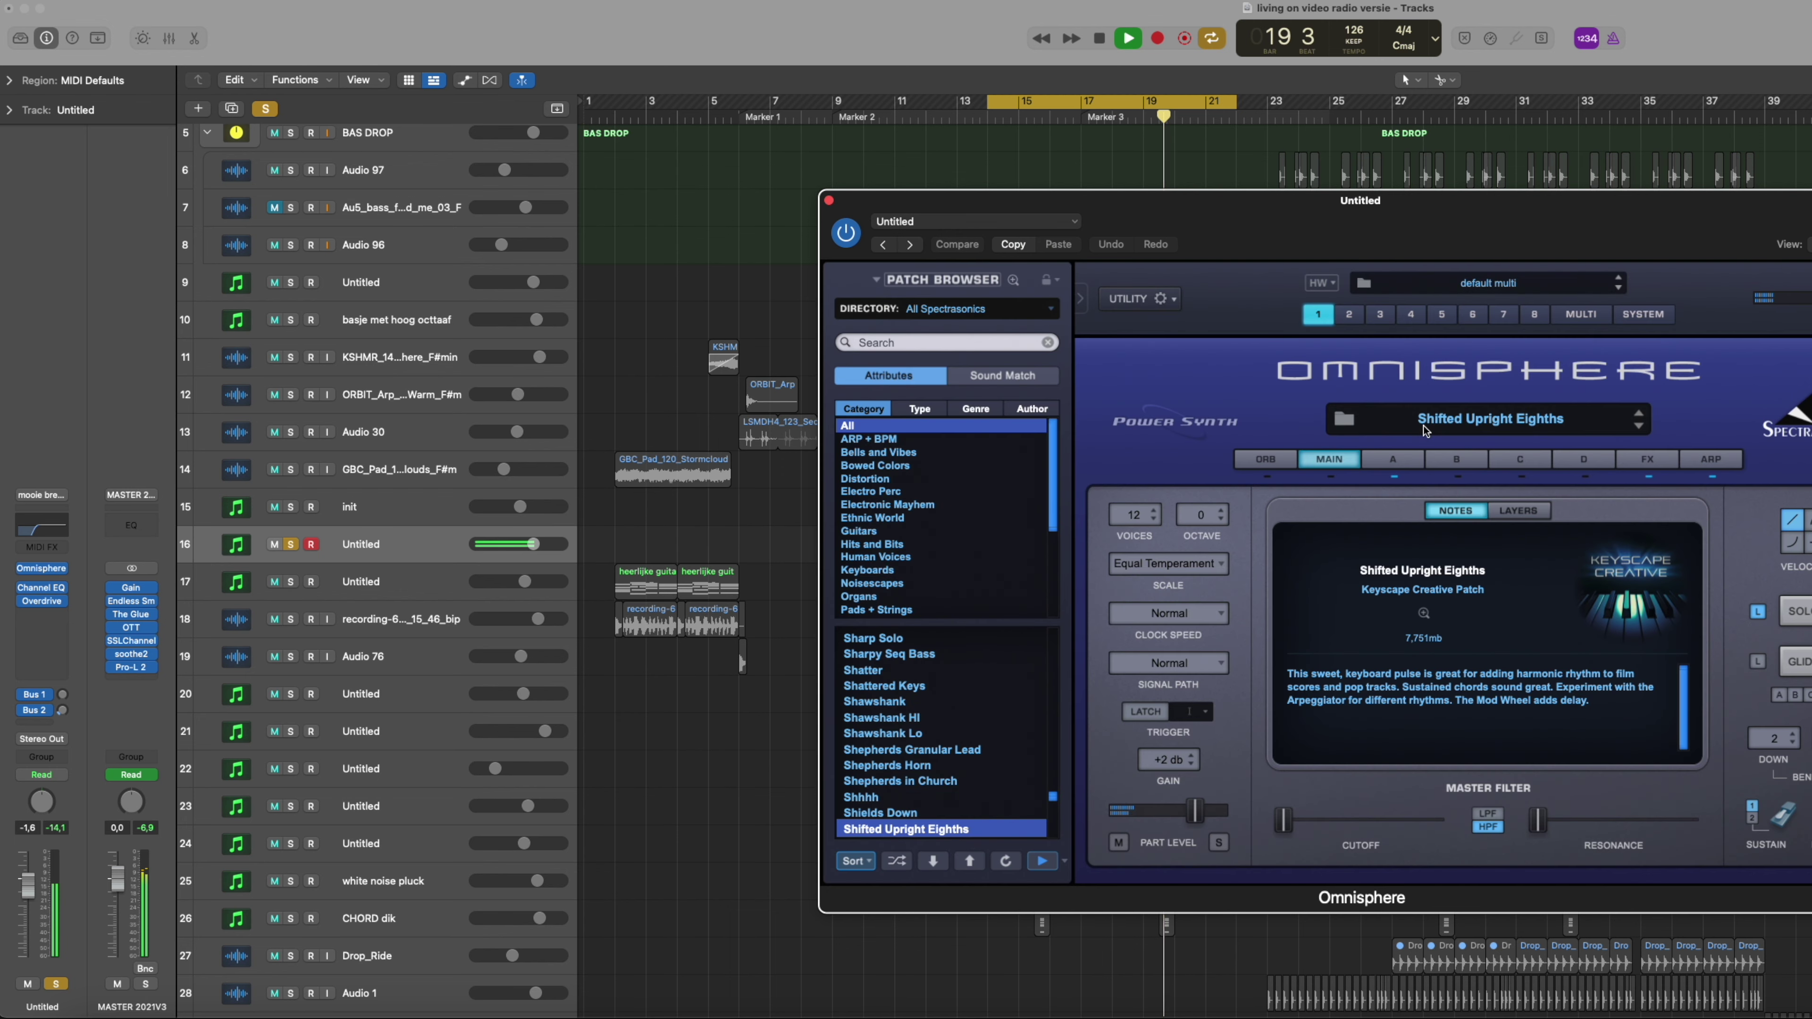
{"action": "left_click", "coordinate": [830, 202]}
Step: Stop playback and view the Overdrive effect on track 16
{"action": "key", "text": "space"}
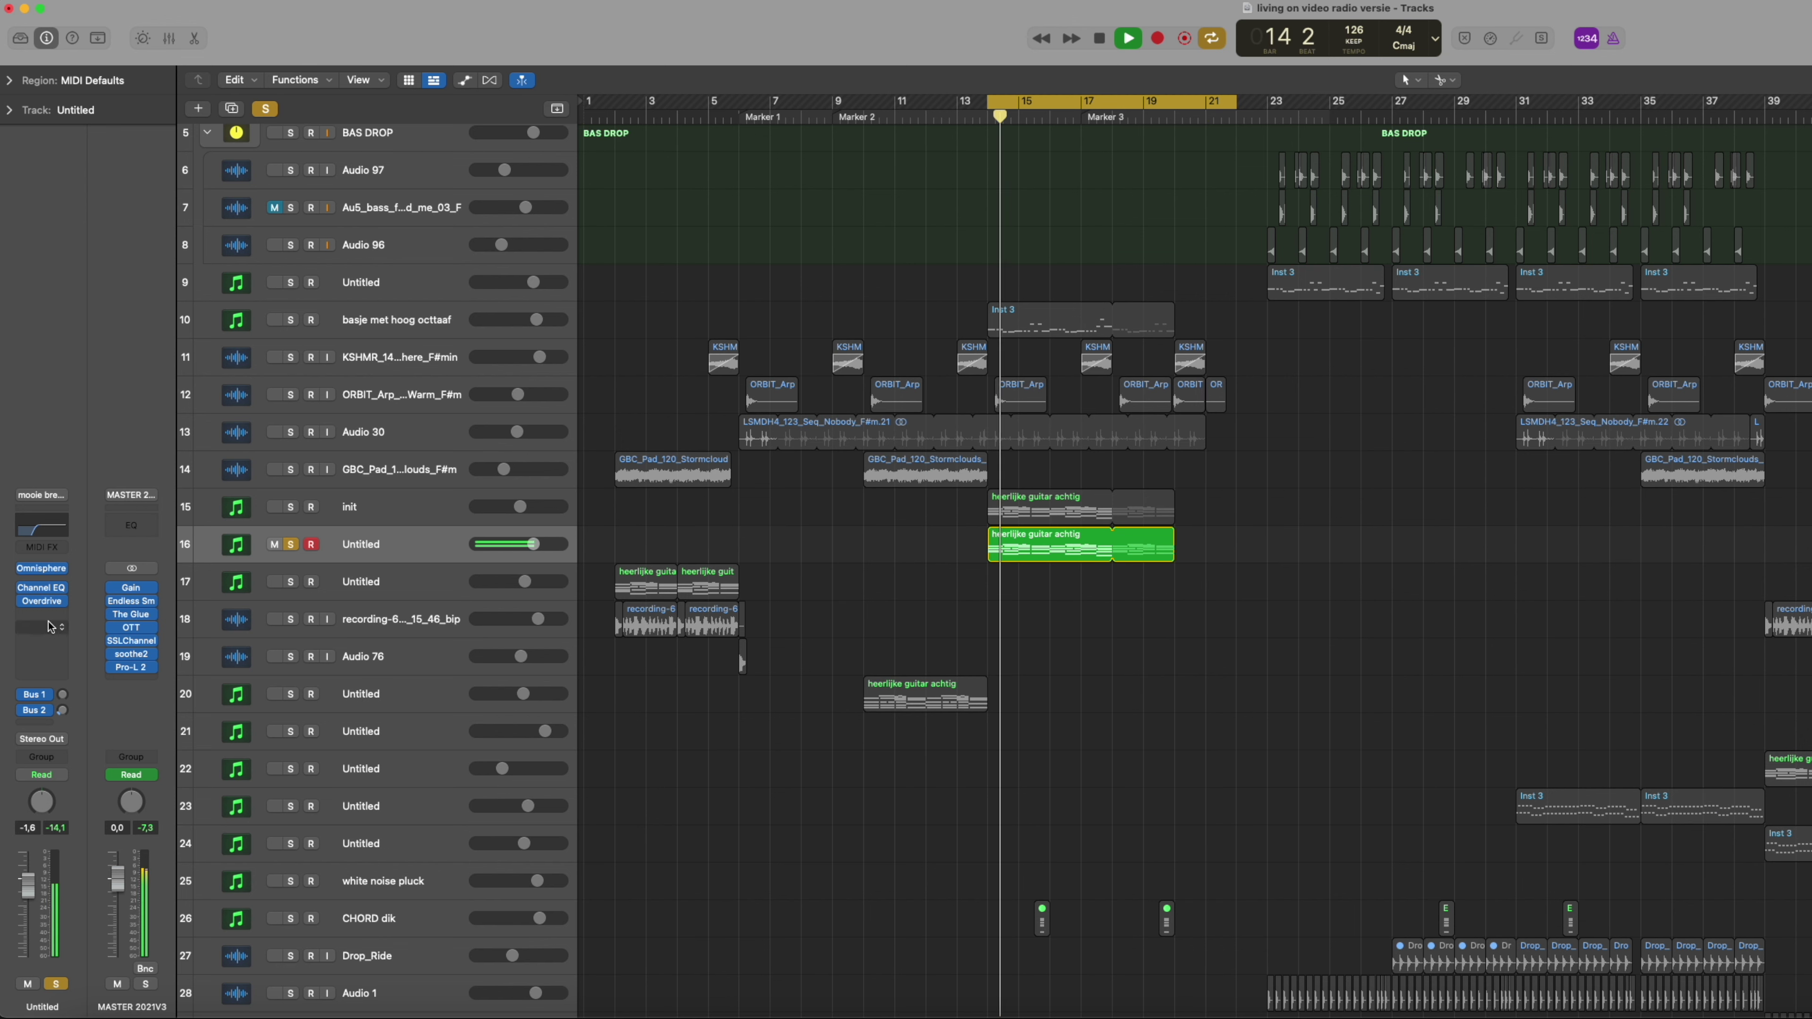
{"action": "left_click", "coordinate": [46, 609]}
{"action": "left_click", "coordinate": [828, 202]}
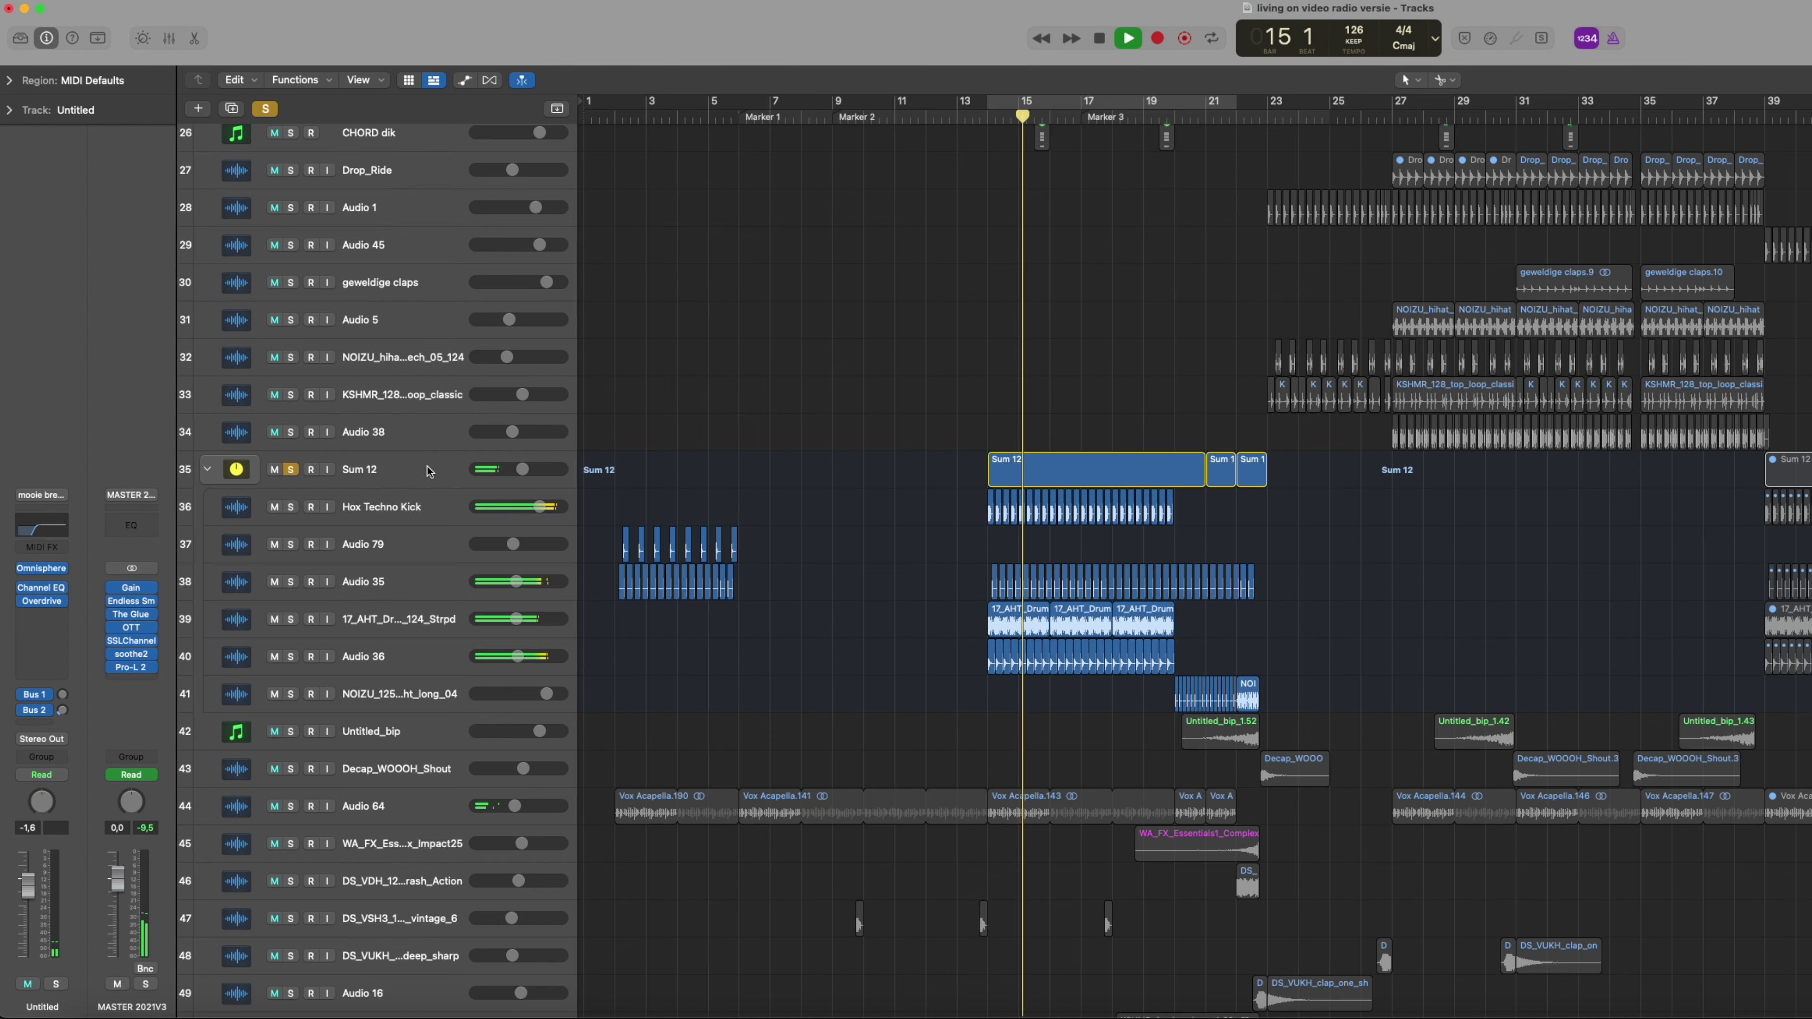
Step: Select track 35 'Sum 12' and view its Endless Smile effect
{"action": "left_click", "coordinate": [385, 470]}
{"action": "left_click", "coordinate": [46, 660]}
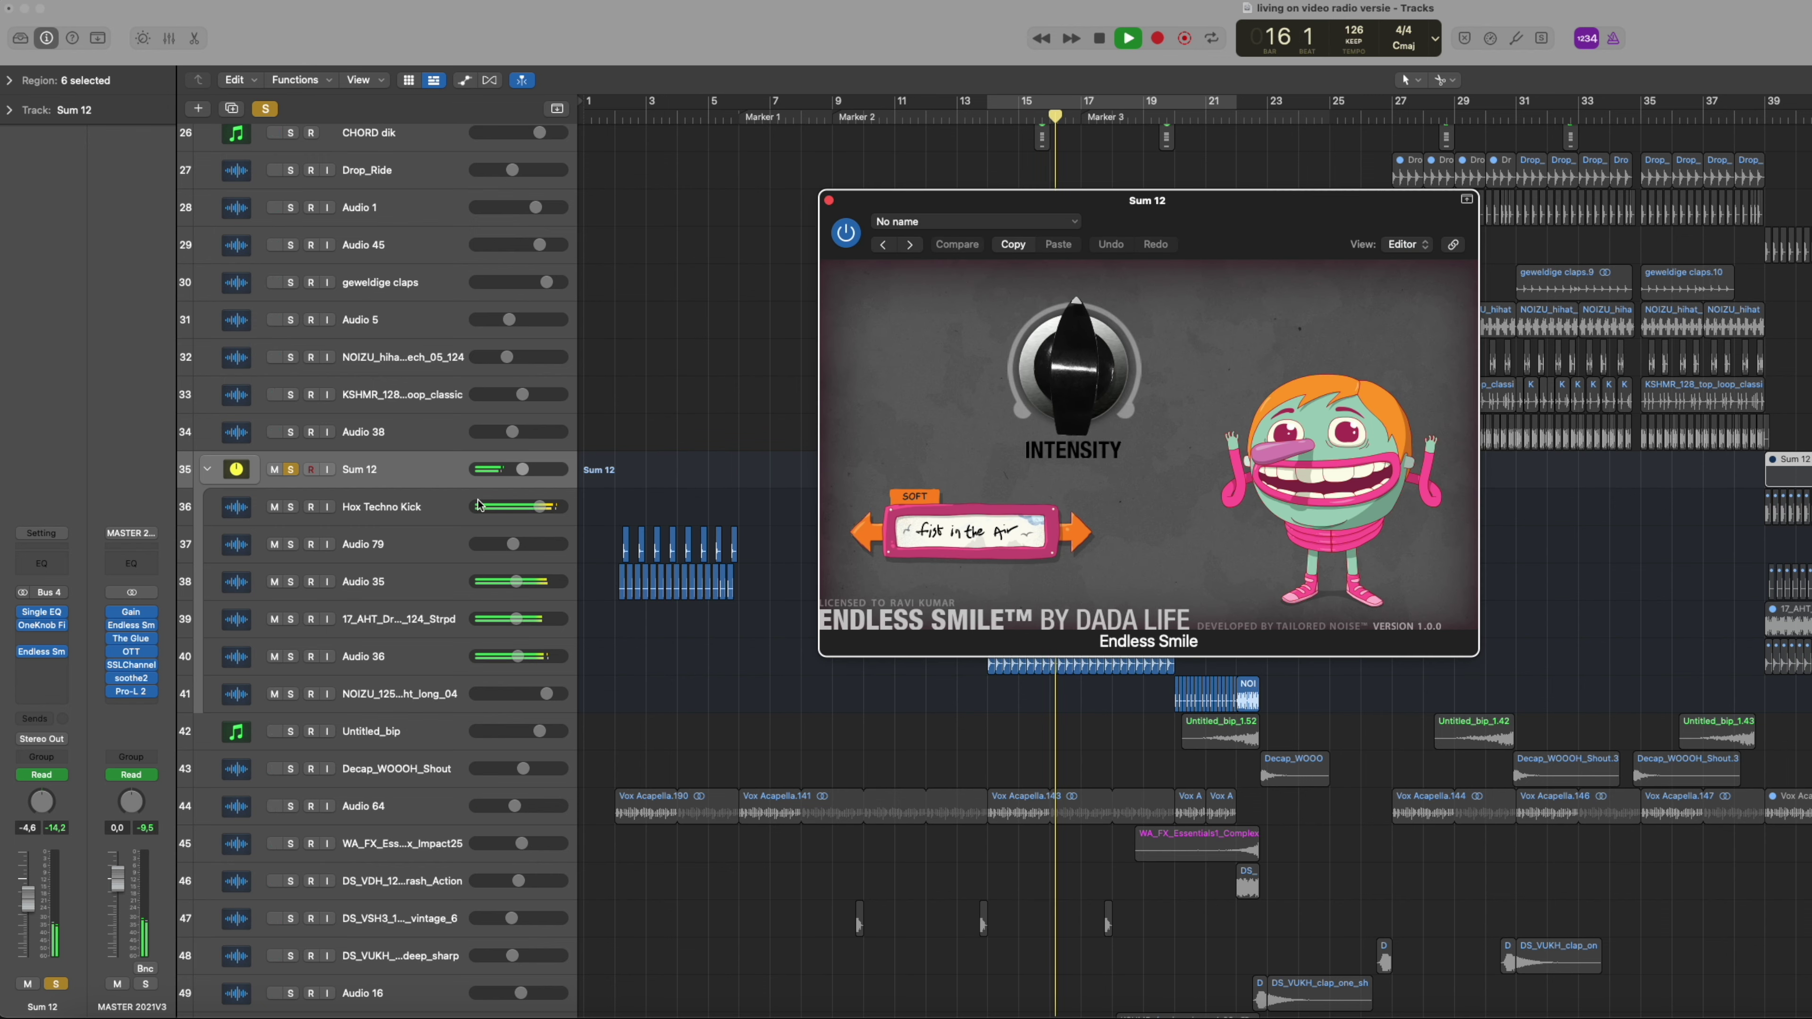
{"action": "left_click_drag", "start_coordinate": [1248, 255], "coordinate": [1478, 199]}
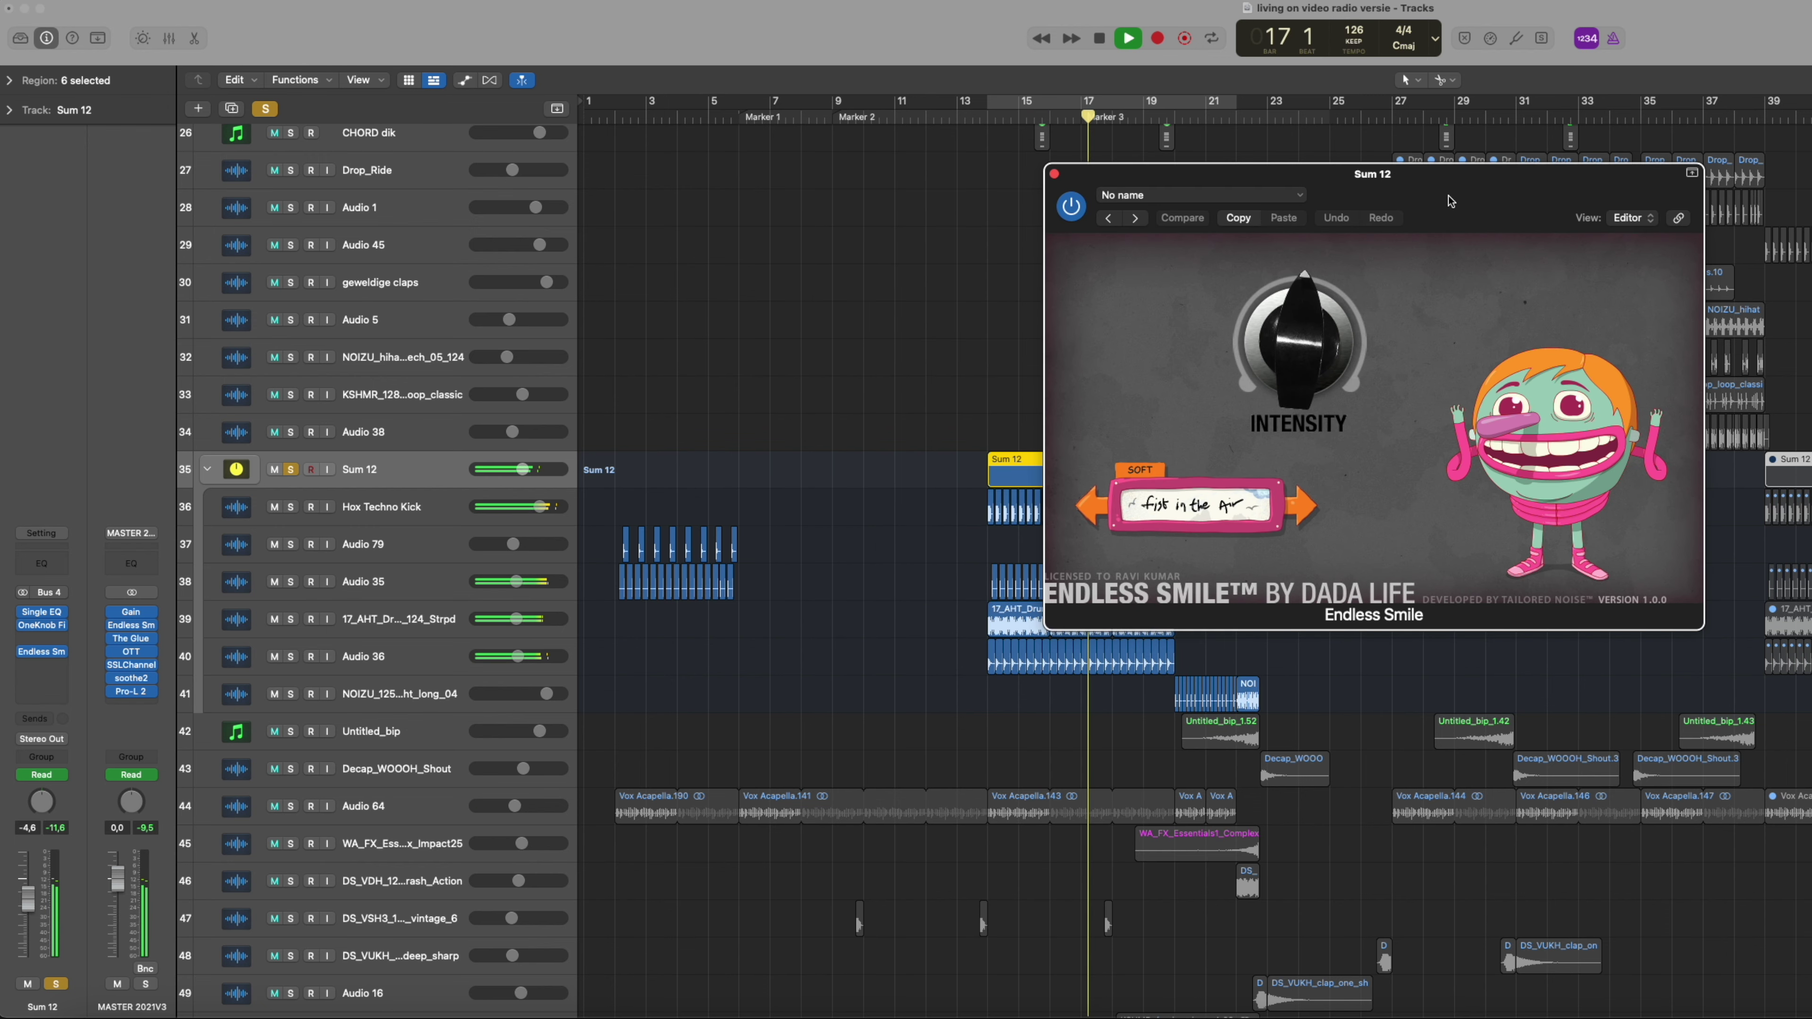
{"action": "left_click", "coordinate": [1053, 174]}
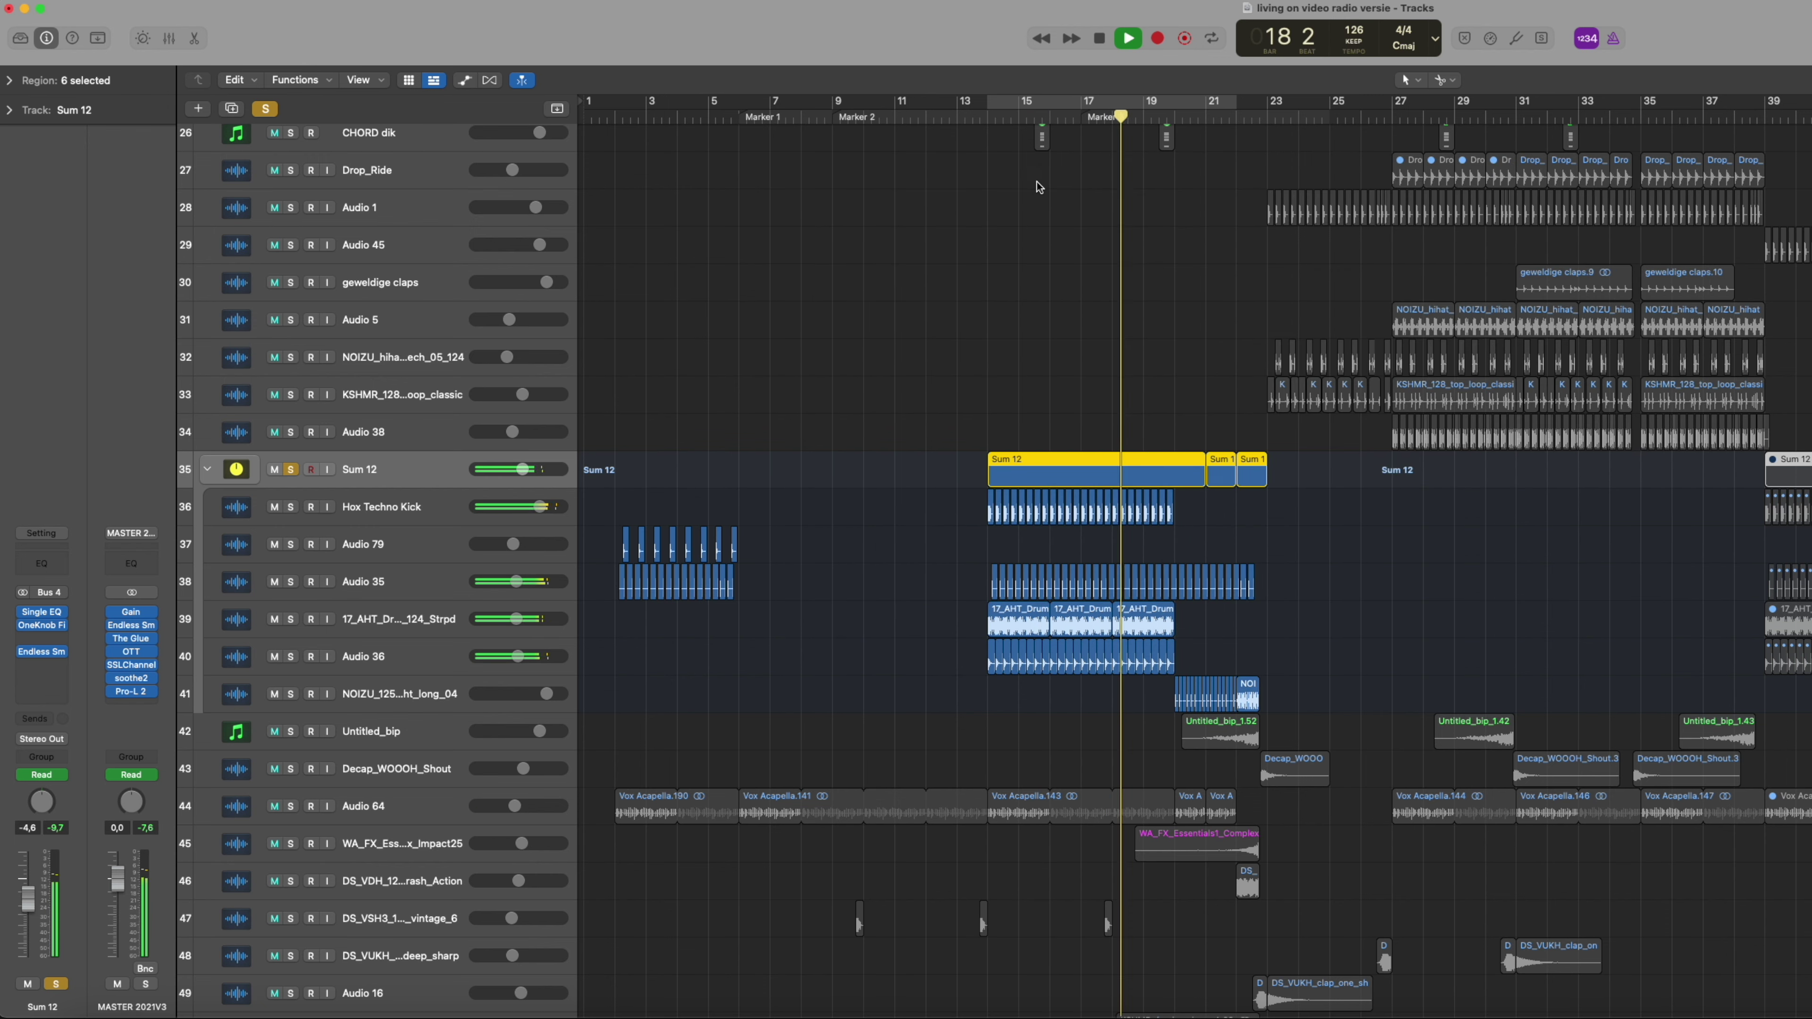
Step: View the OneKnob Filter effect on the Sum 12 drum group
{"action": "left_click", "coordinate": [41, 626]}
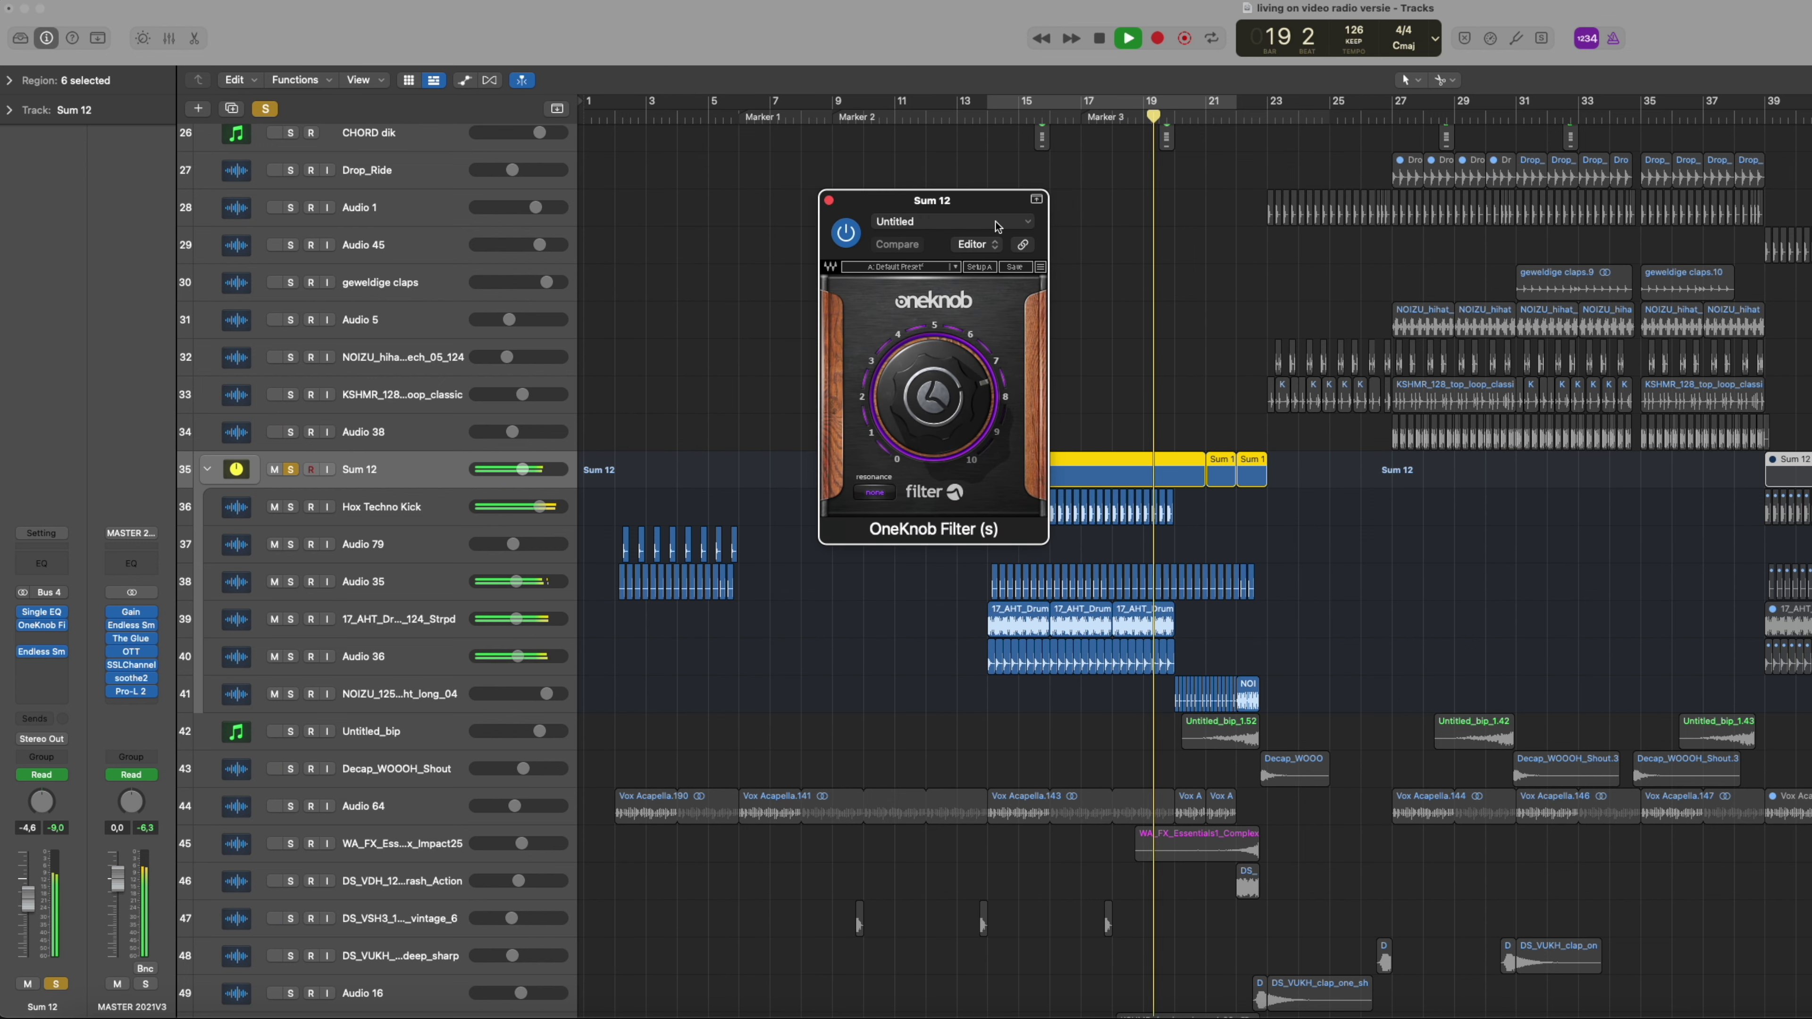
{"action": "left_click_drag", "start_coordinate": [928, 206], "coordinate": [768, 179]}
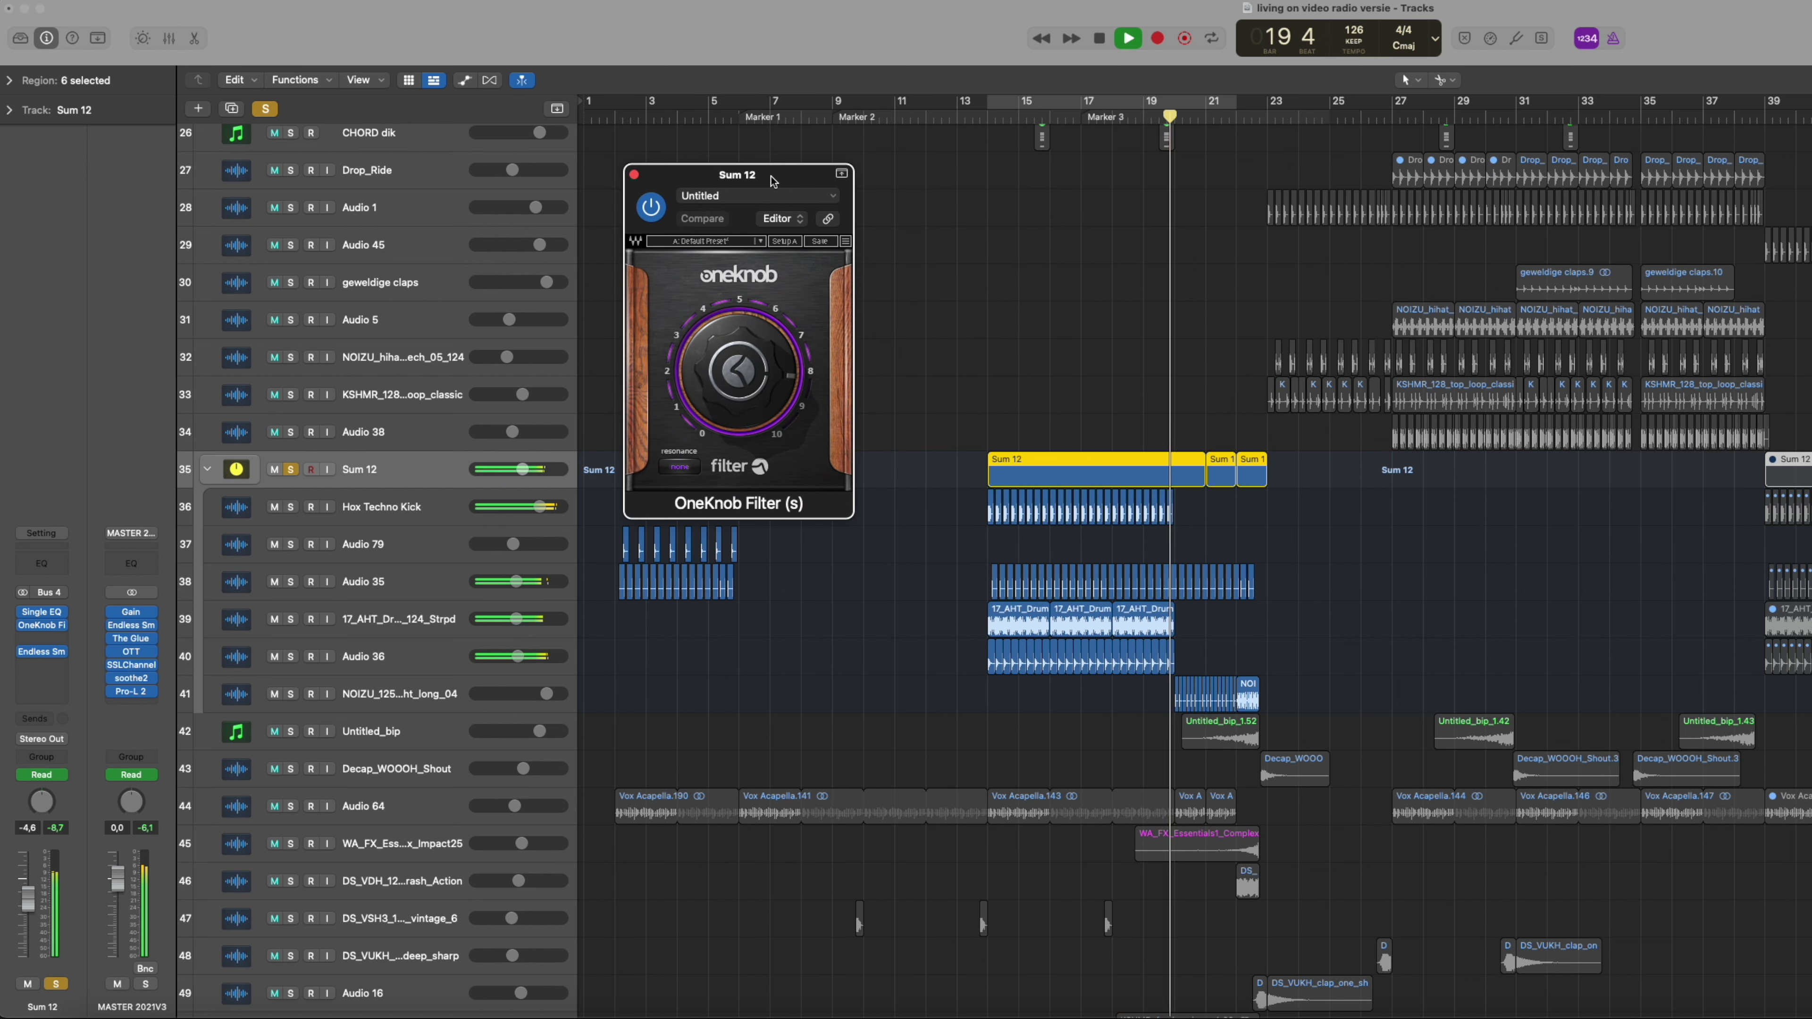
{"action": "left_click", "coordinate": [630, 172]}
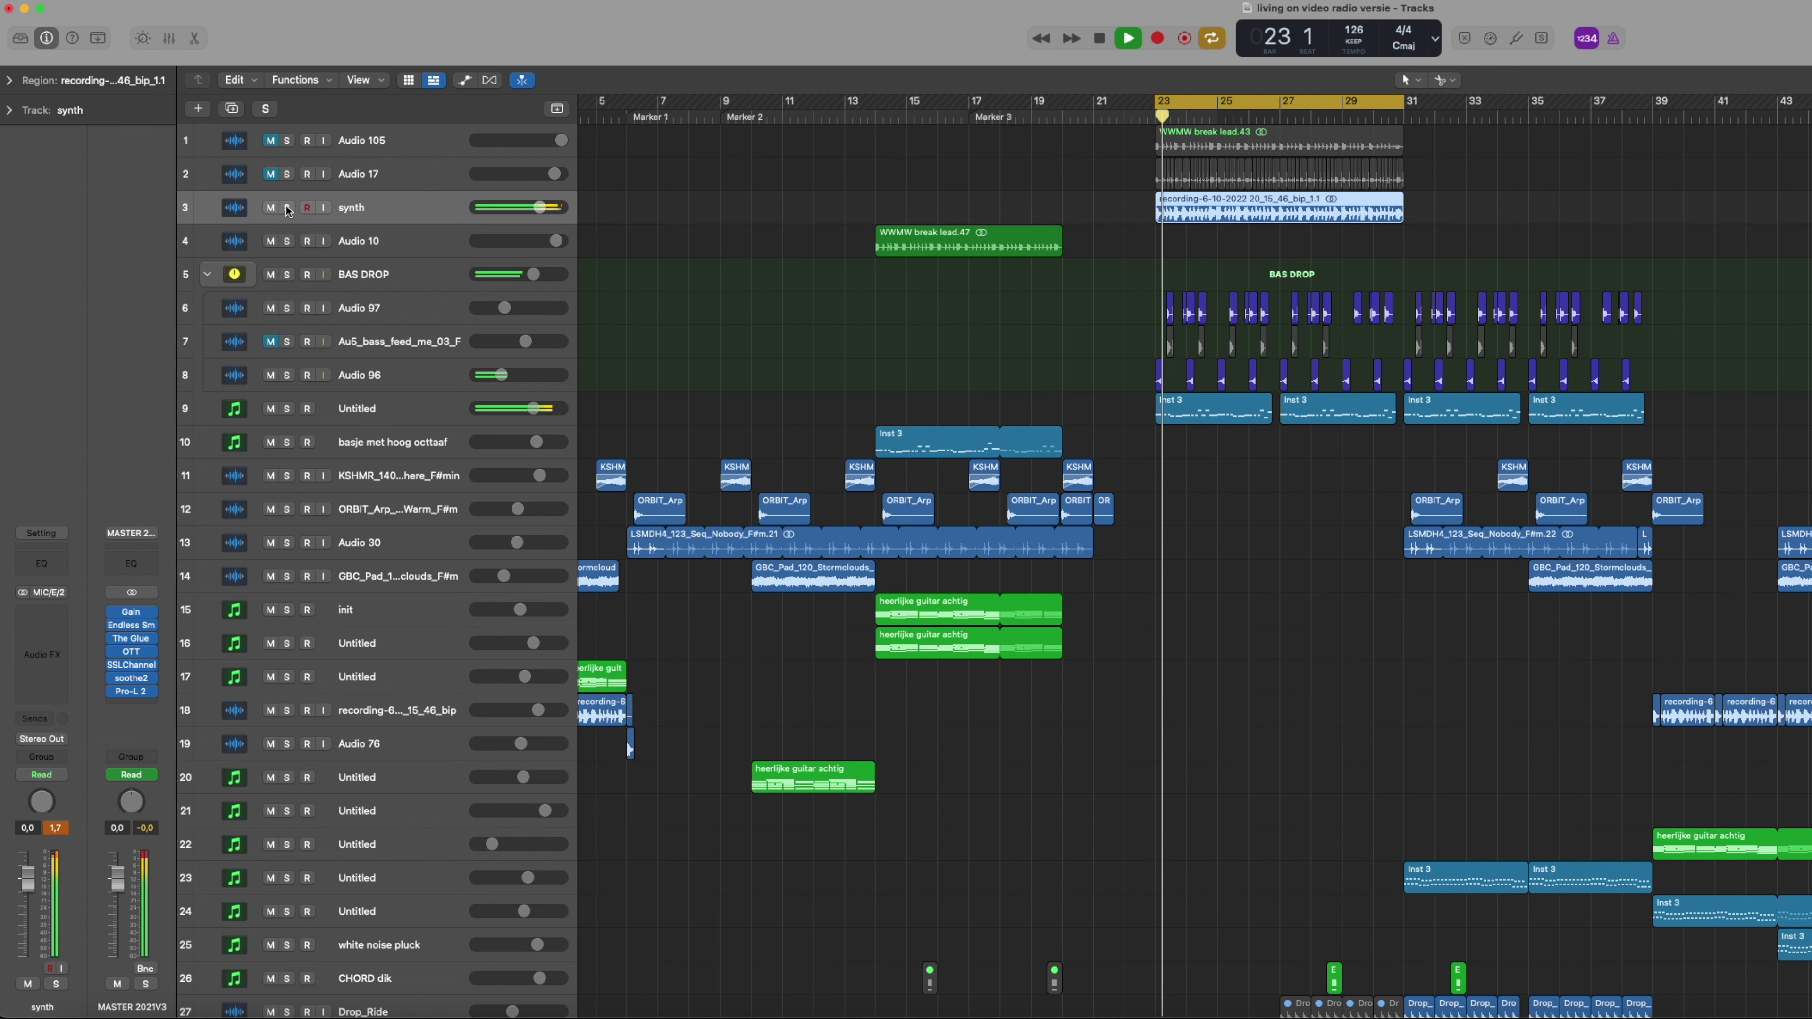
Step: Stop playback and clear the synth track's solo
{"action": "left_click", "coordinate": [287, 208]}
{"action": "key", "text": "space"}
{"action": "left_click", "coordinate": [287, 209]}
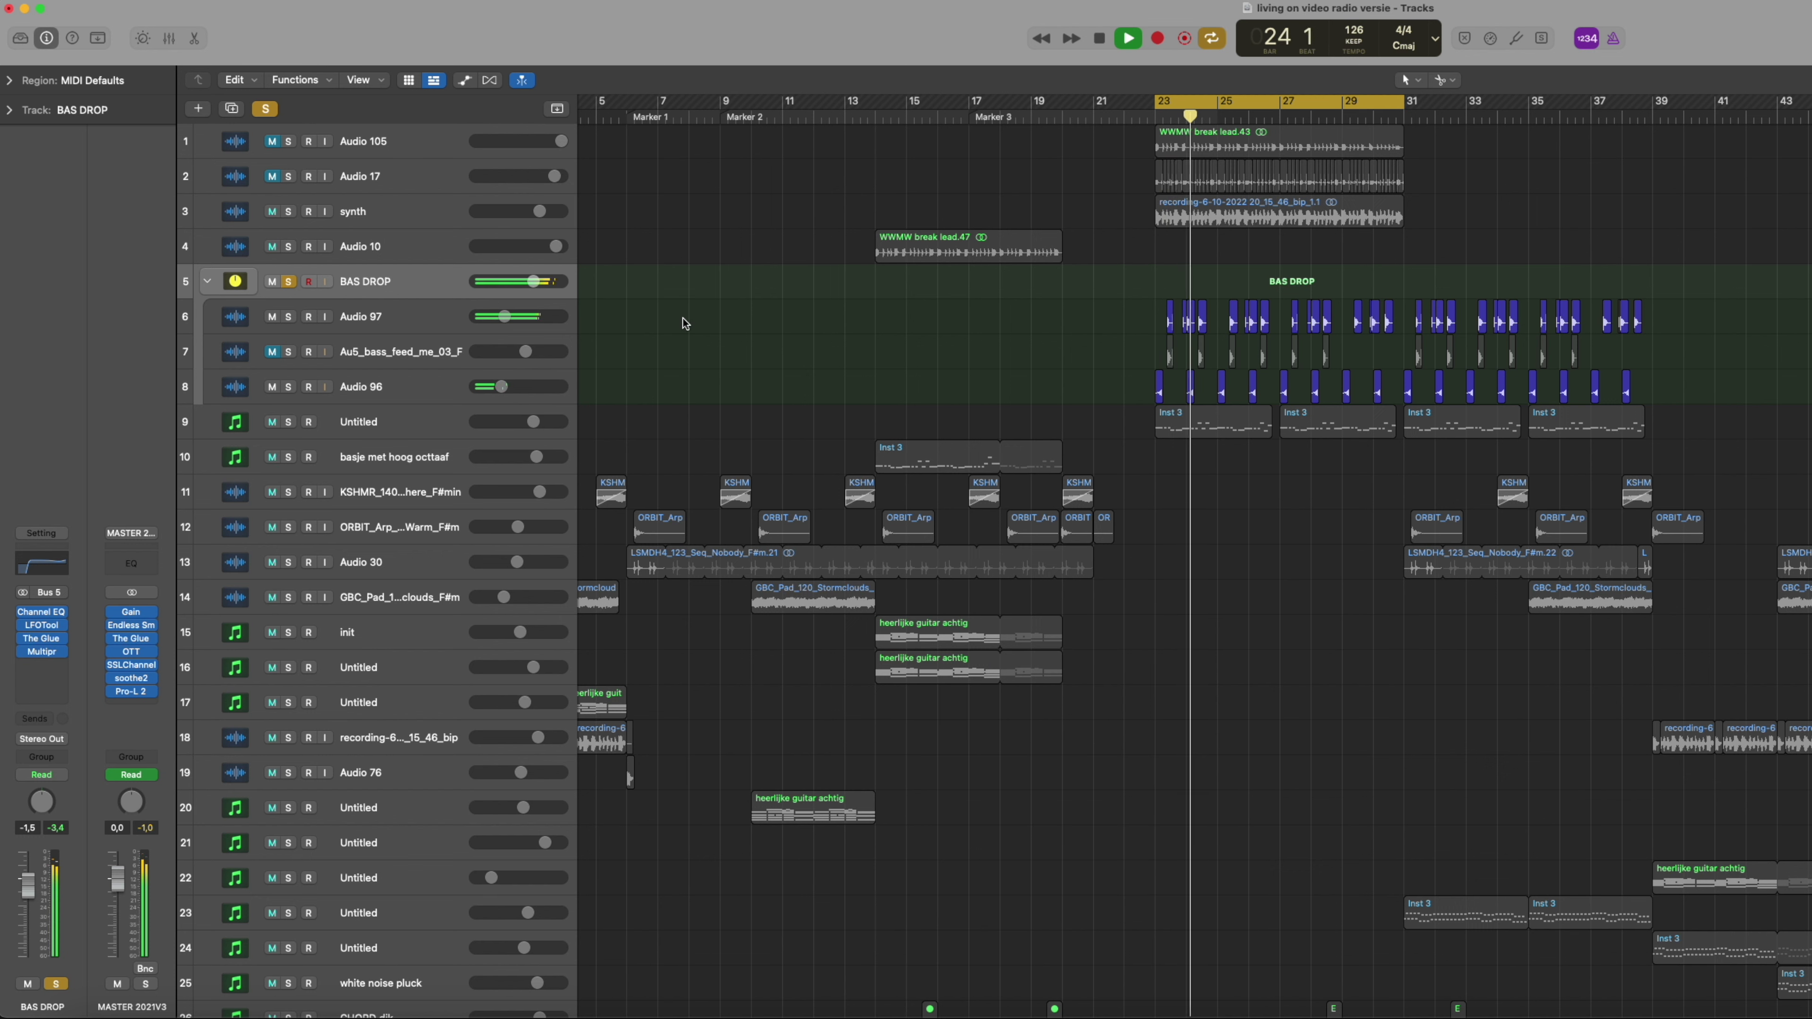
Step: Solo track 9 'Untitled' (Inst 3 bass) and view its ShaperBox 2 volume curve
{"action": "left_click", "coordinate": [289, 422]}
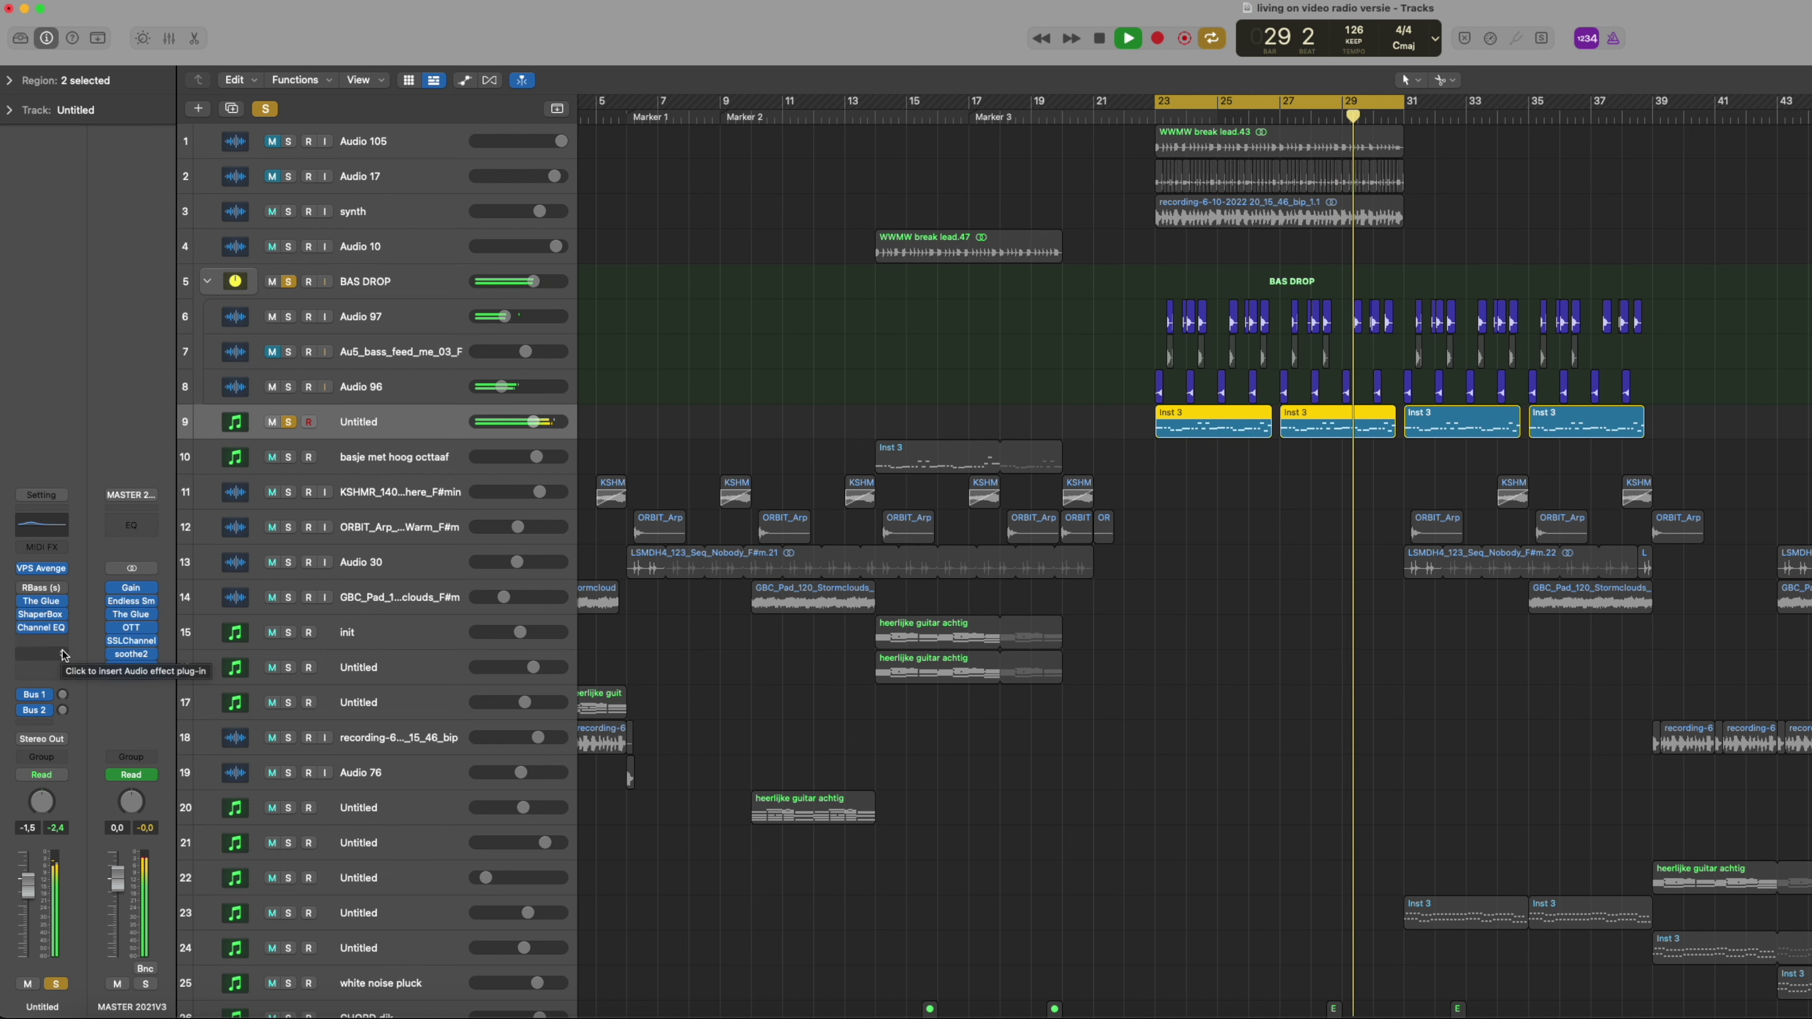
{"action": "left_click", "coordinate": [43, 615]}
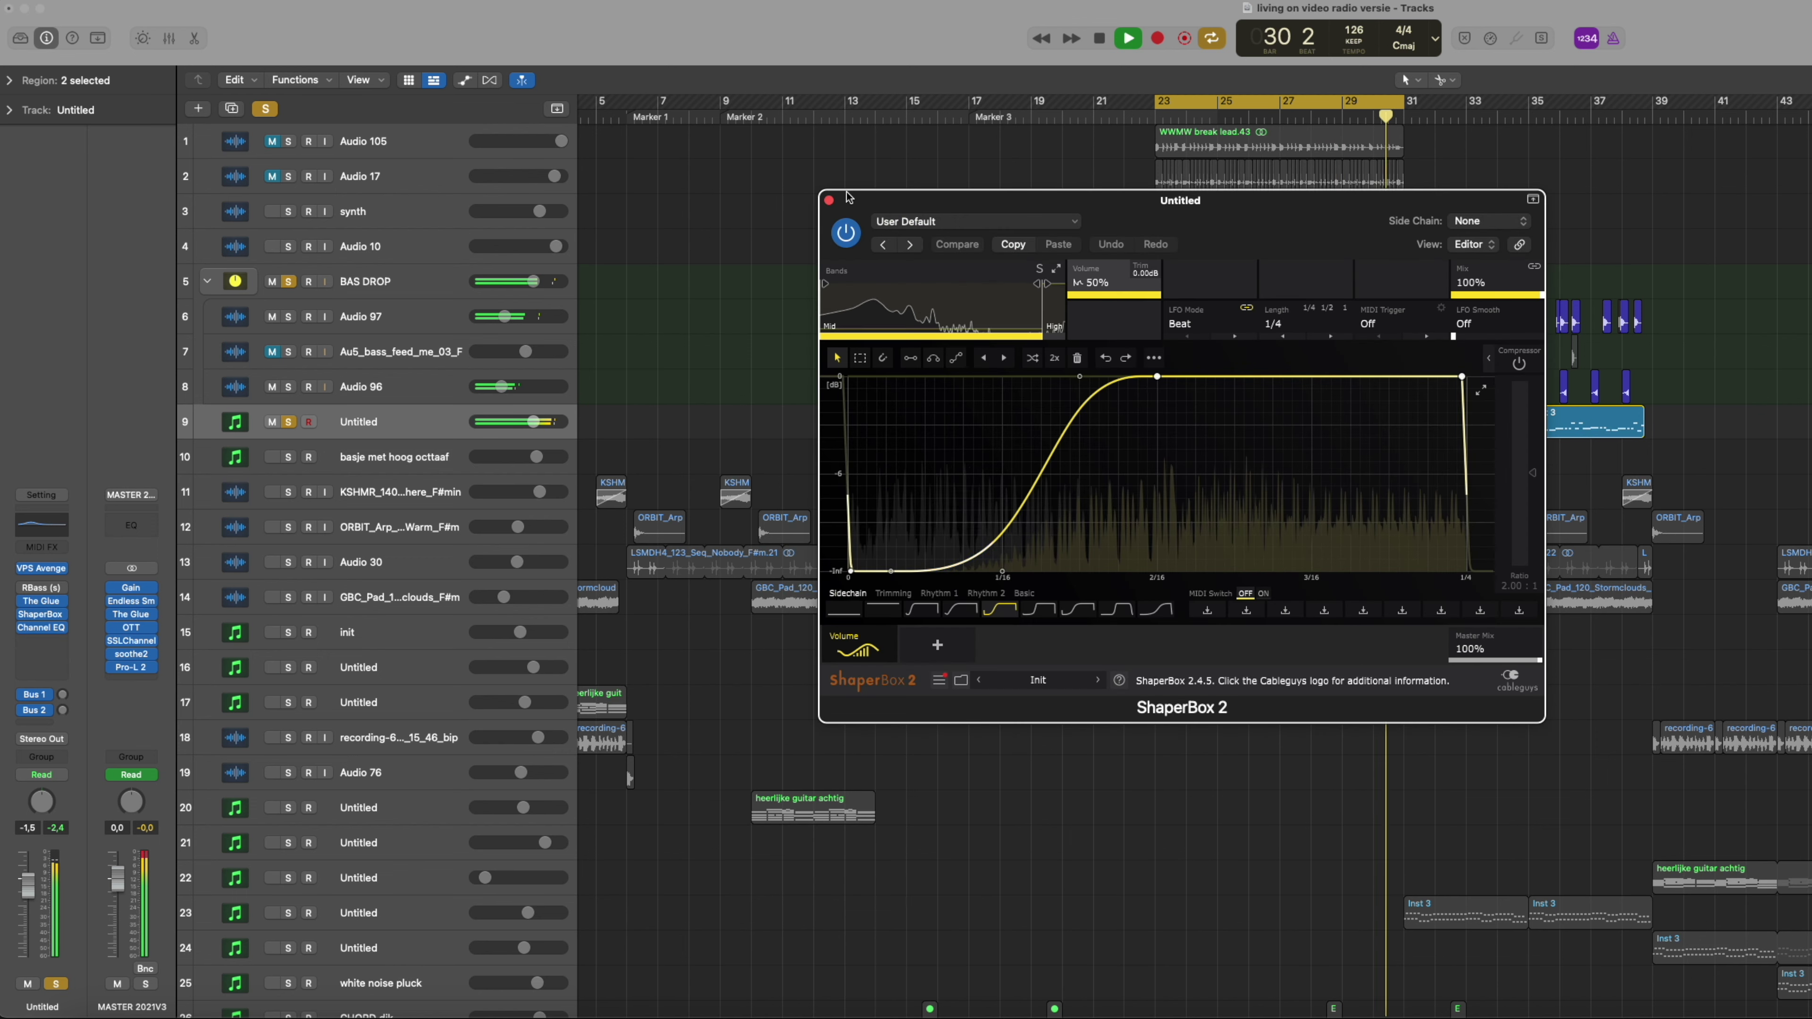
{"action": "left_click", "coordinate": [43, 615]}
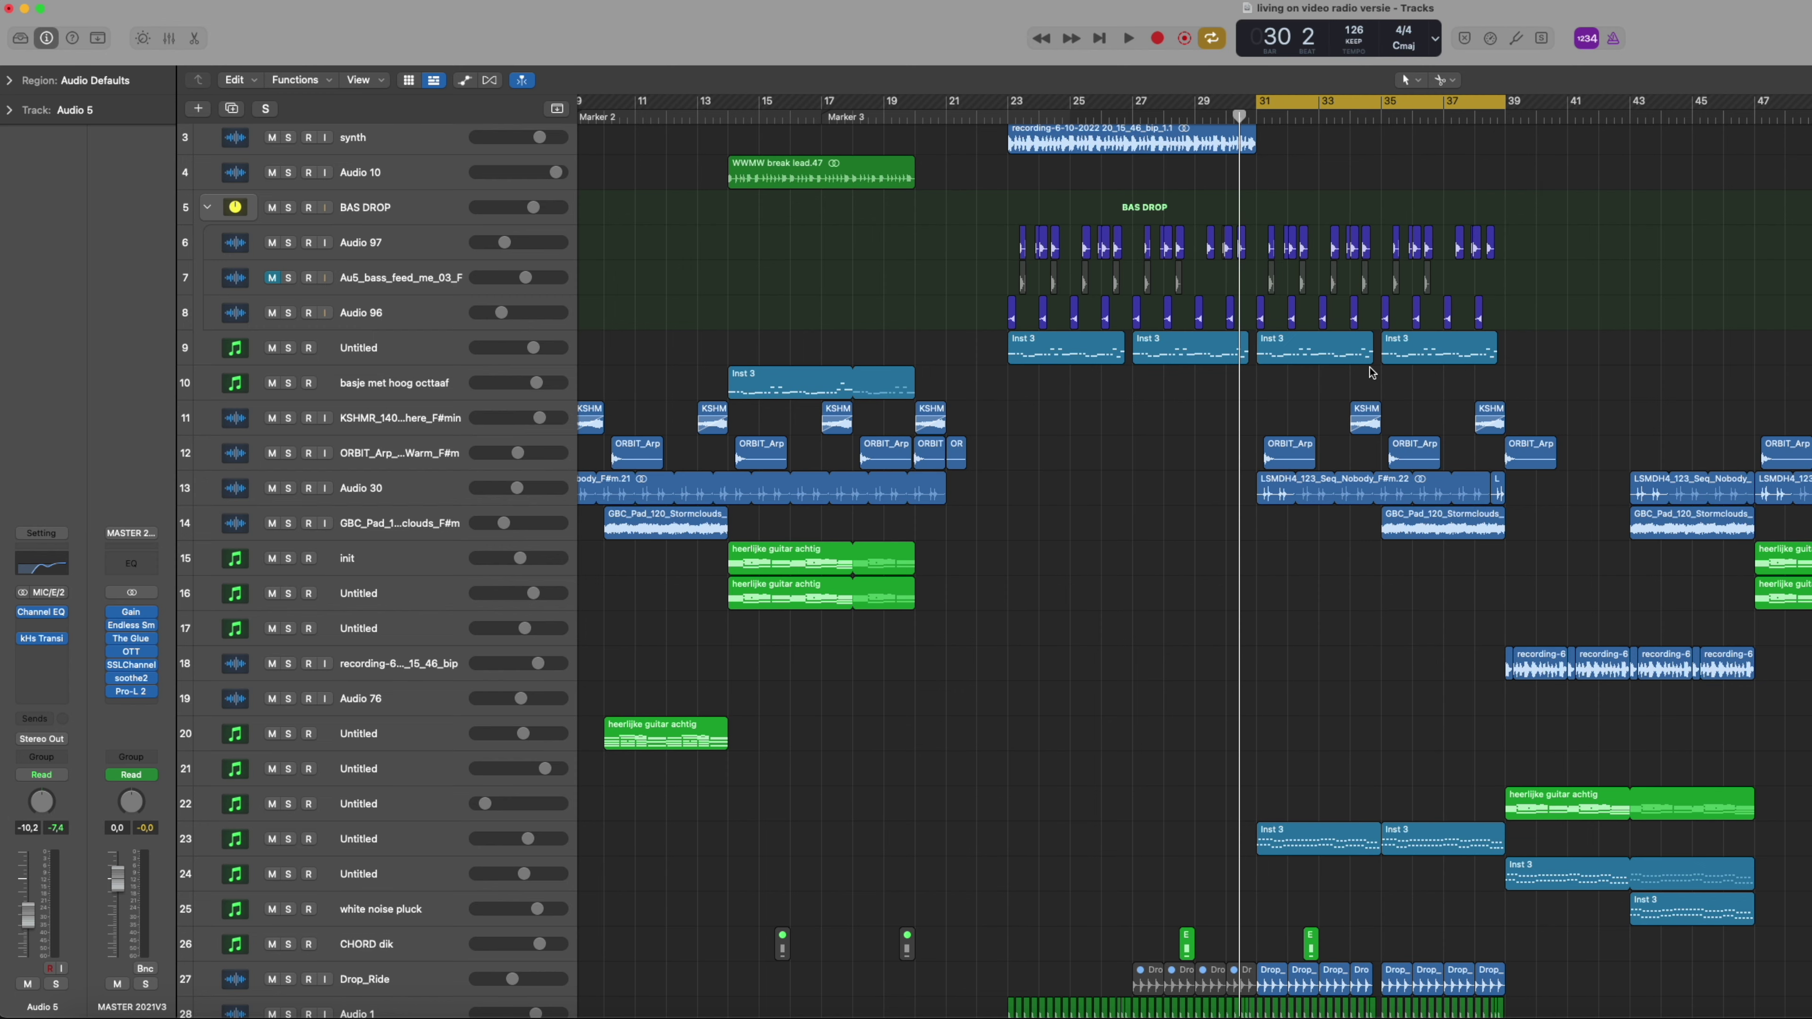
Step: Play from bar 31, then select and solo the Audio 30 track
{"action": "key", "text": "space"}
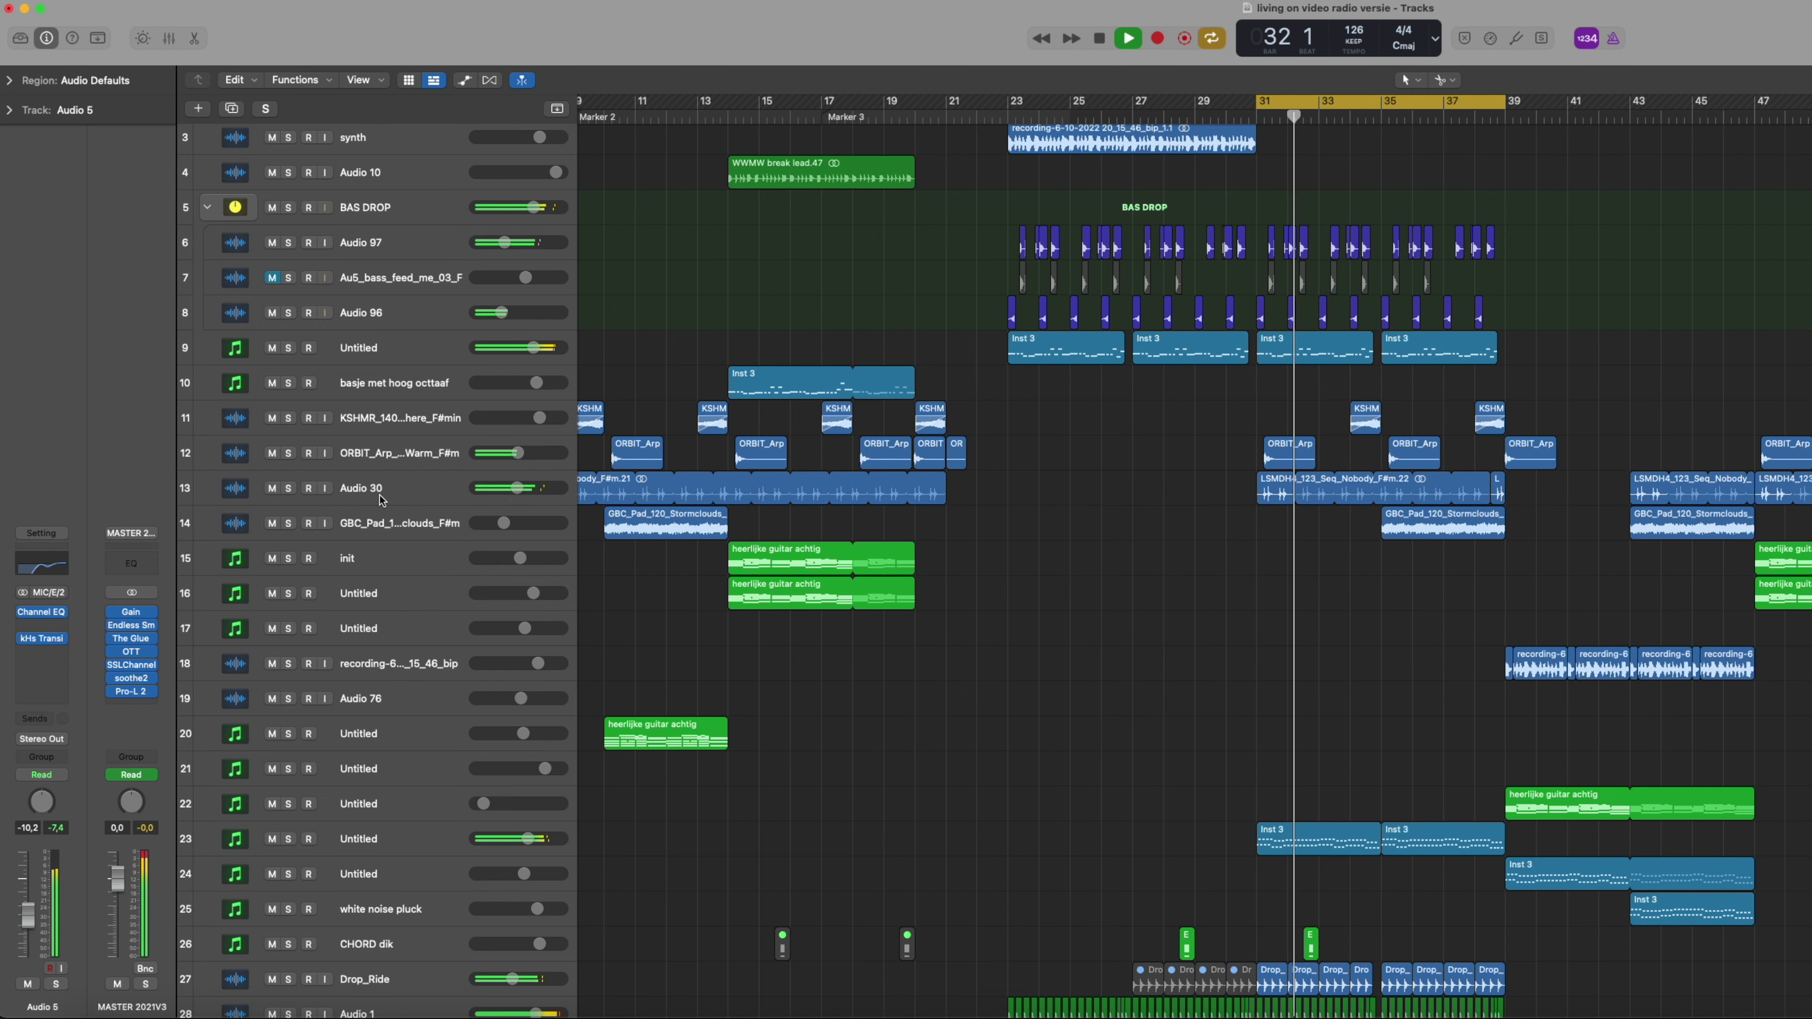
{"action": "left_click", "coordinate": [397, 487]}
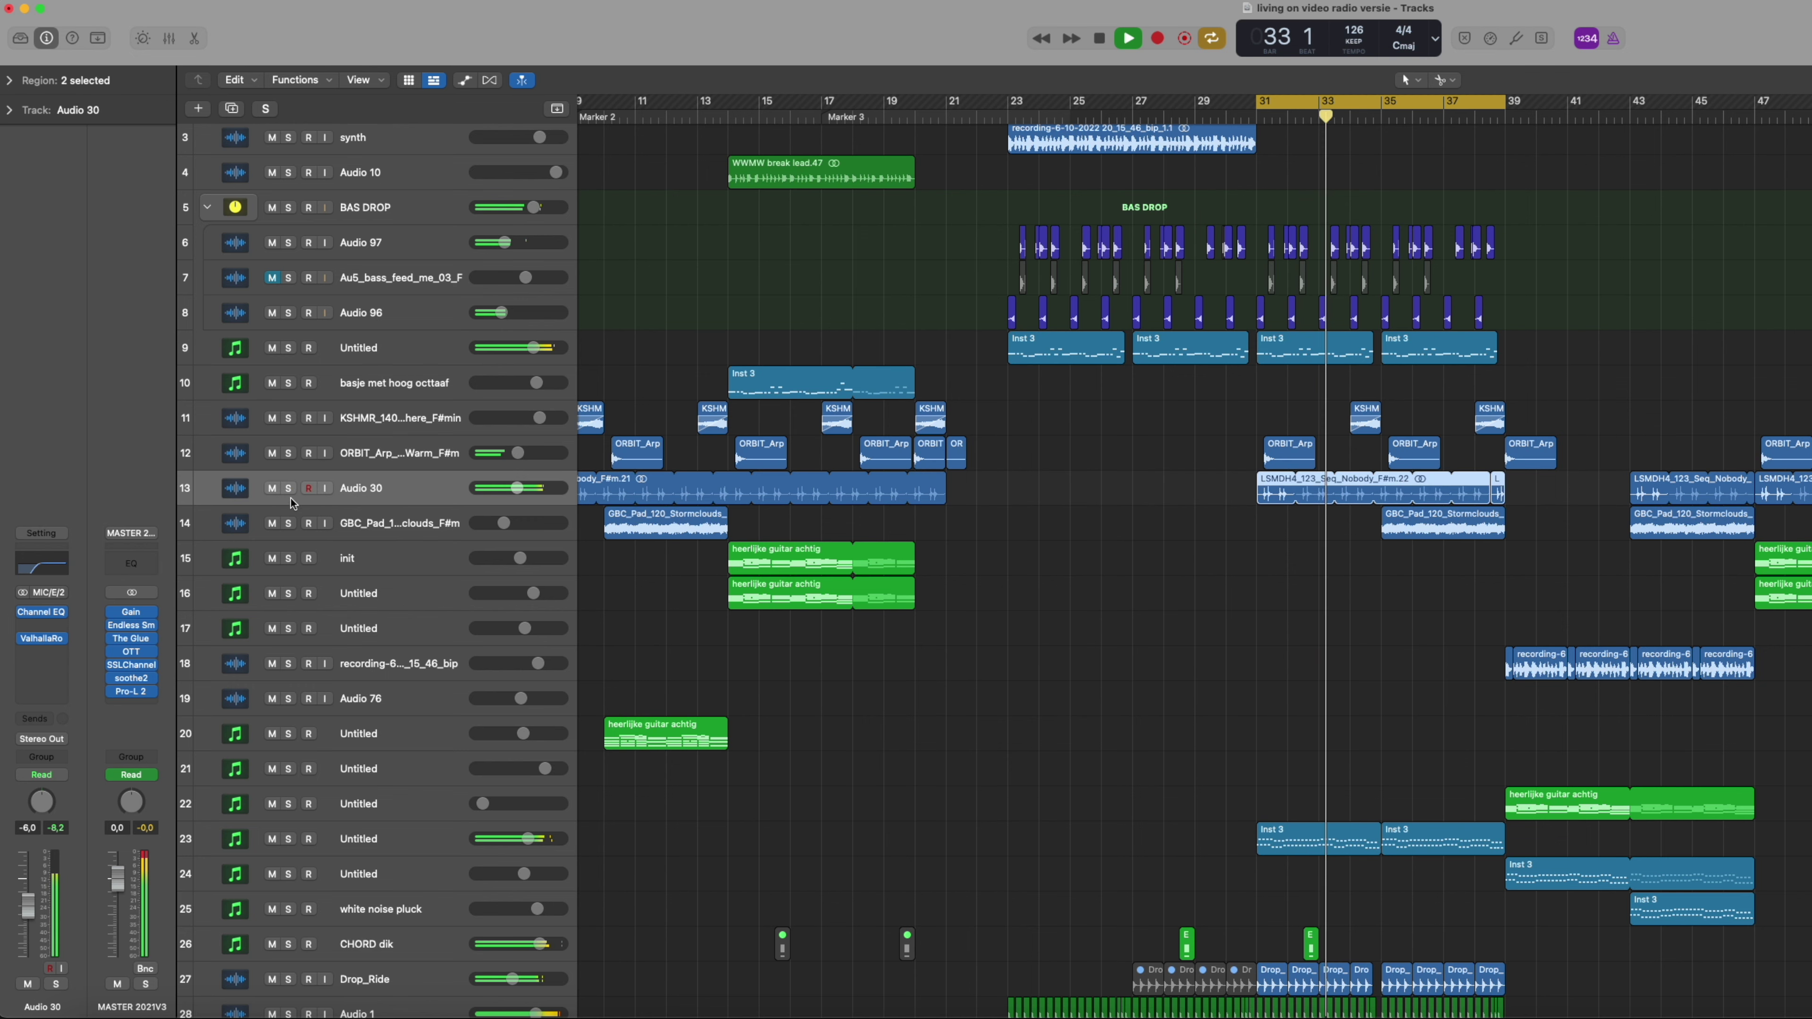
{"action": "left_click", "coordinate": [288, 488]}
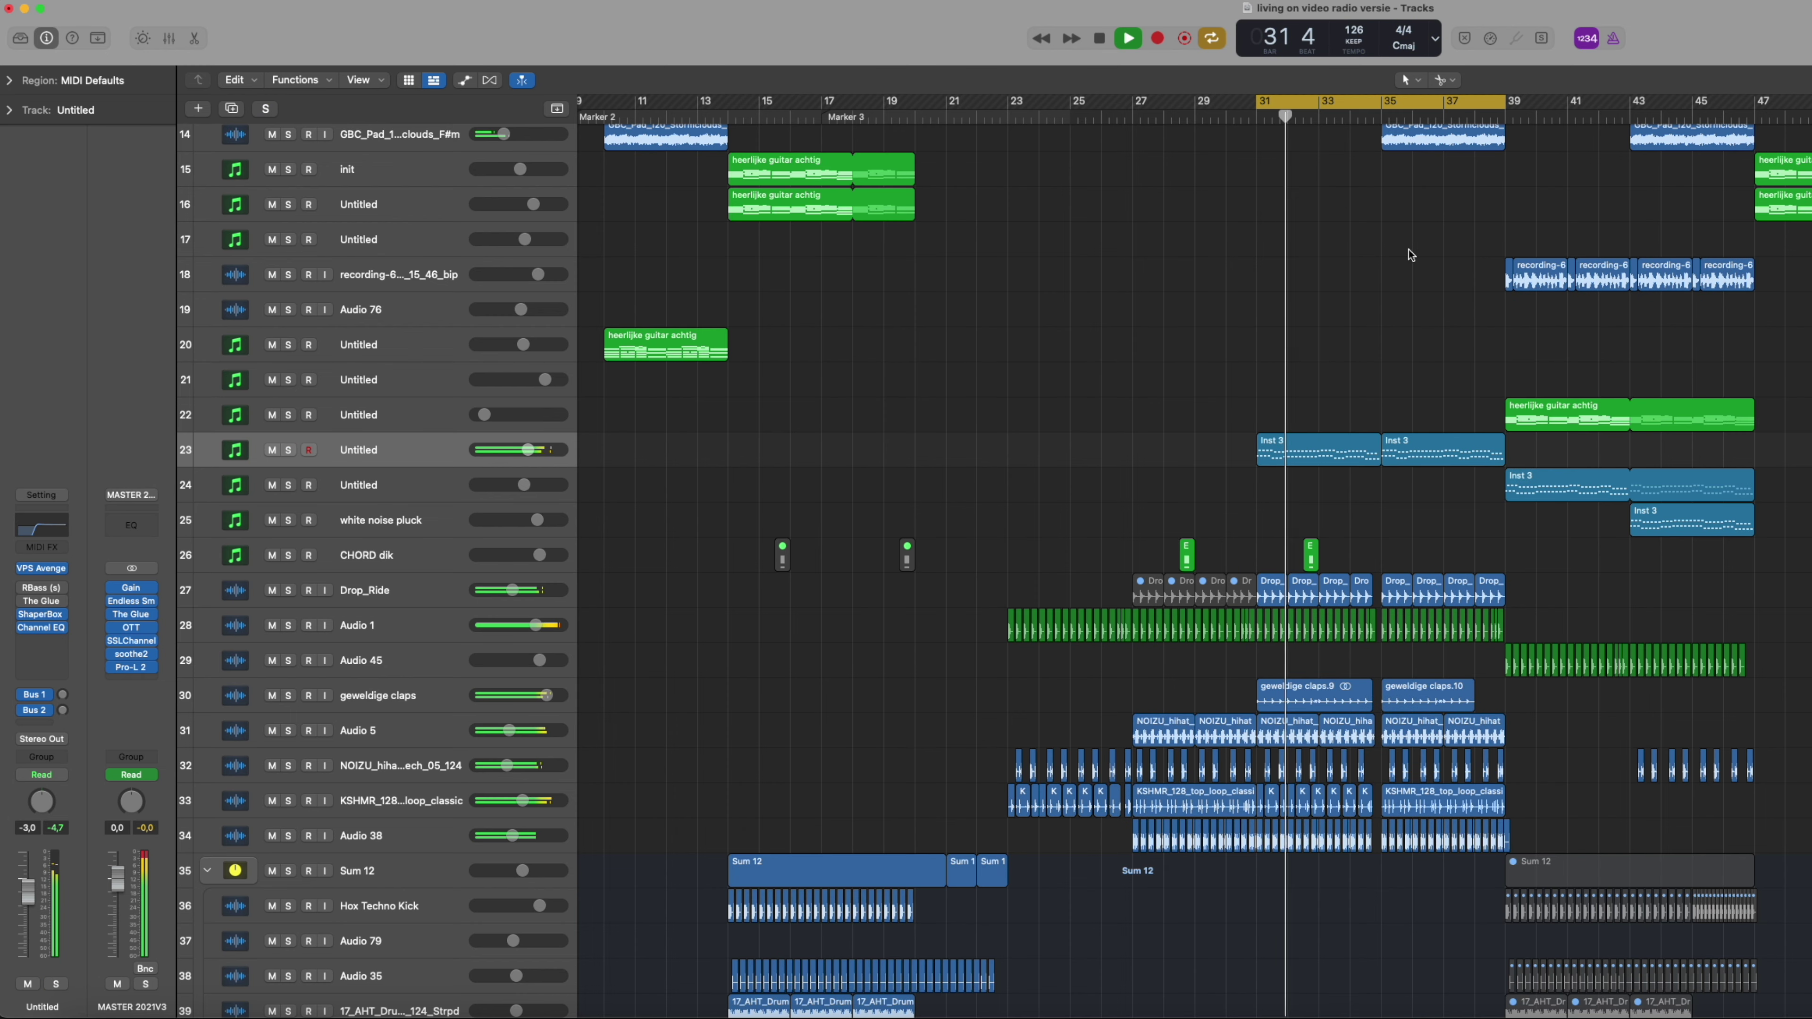
Step: Disable Cycle mode so playback runs on past bar 34, scrolling down the track list
{"action": "scroll", "coordinate": [1409, 262], "scroll_direction": "down", "scroll_amount": 3}
{"action": "key", "text": "c"}
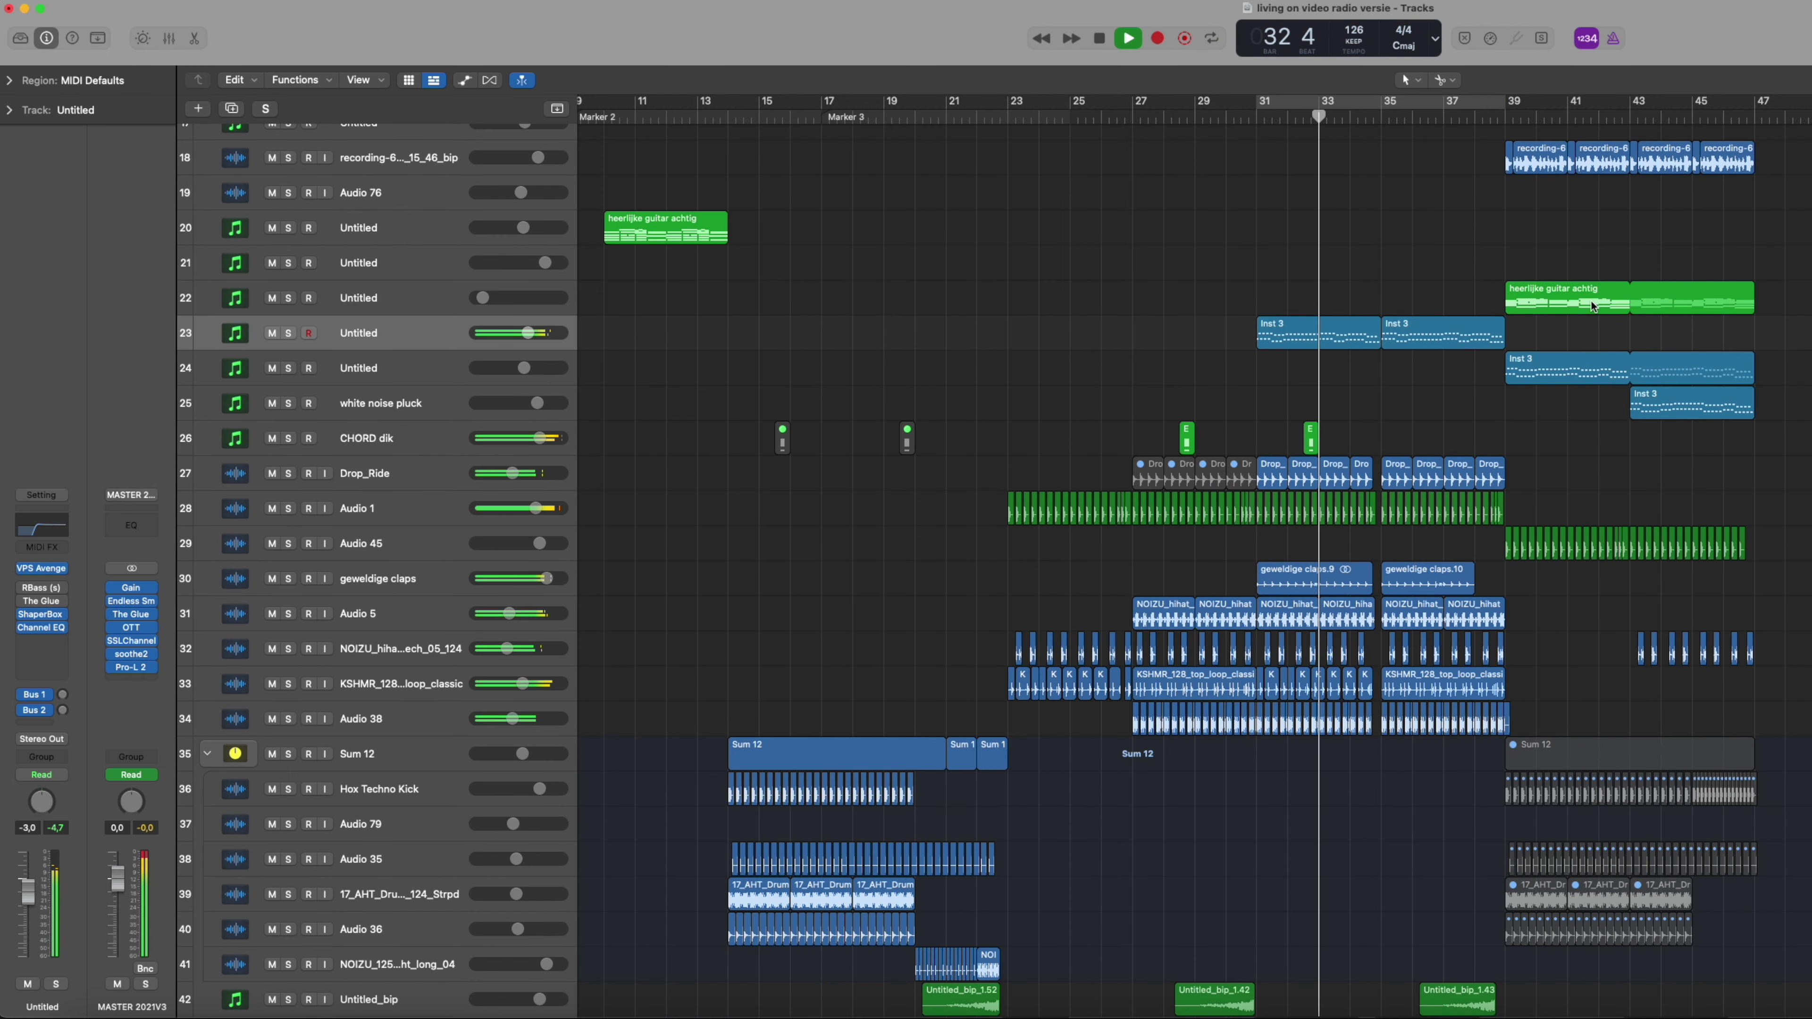
{"action": "scroll", "coordinate": [1461, 293], "scroll_direction": "down", "scroll_amount": 15}
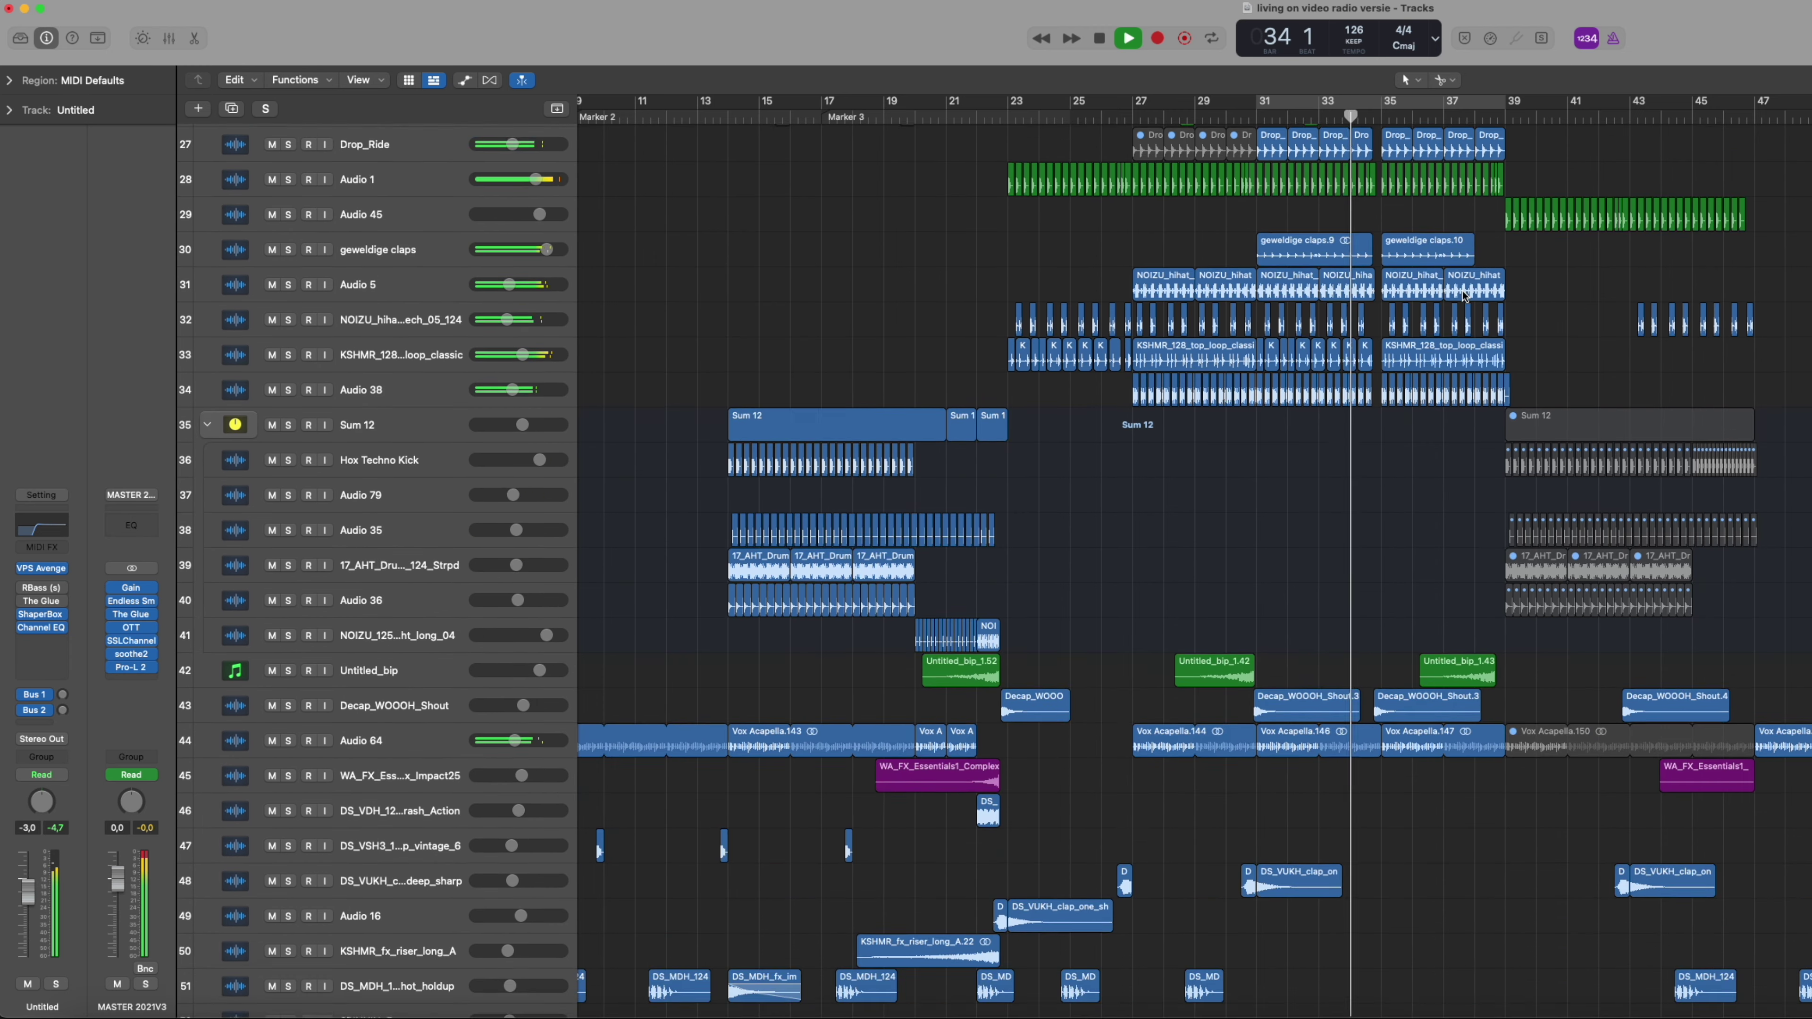